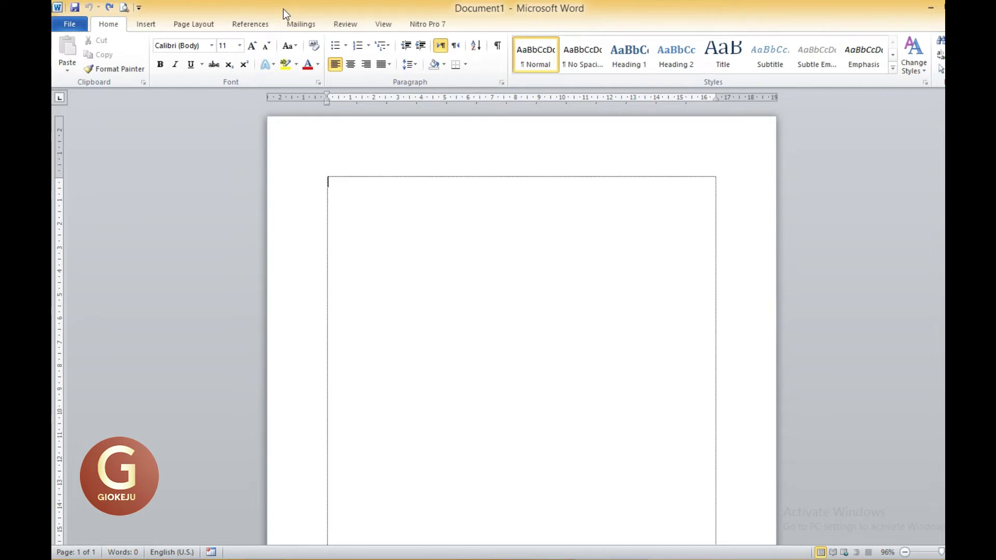
Step: Look at the File tab, then return and show the Insert ribbon commands
{"action": "left_click", "coordinate": [74, 26]}
{"action": "left_click", "coordinate": [109, 28]}
{"action": "left_click", "coordinate": [150, 25]}
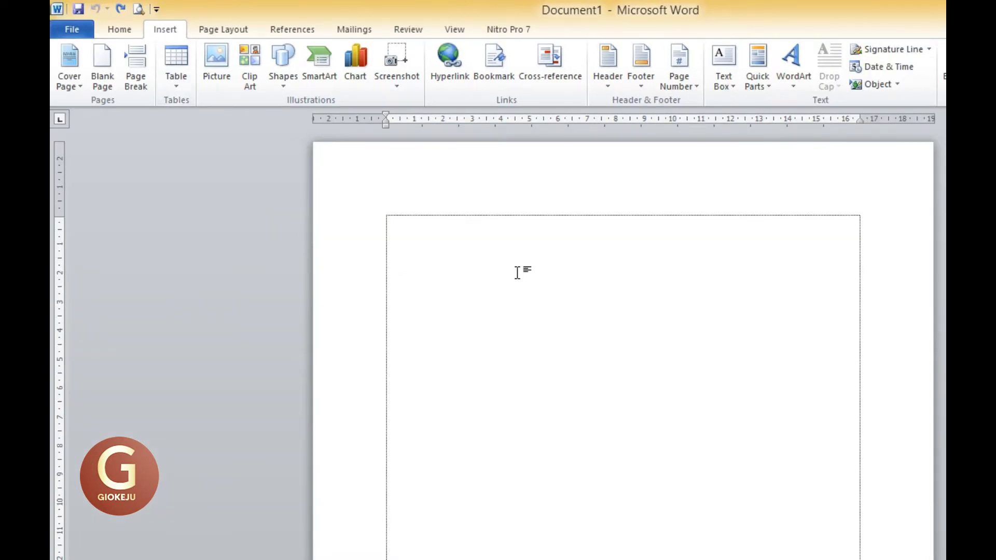
Step: Type the title 'DATA PELANGGAN BULAN OKTOBER 2021' with 'PT. JALAN KENEBARAN' on the next line
{"action": "left_click", "coordinate": [400, 214]}
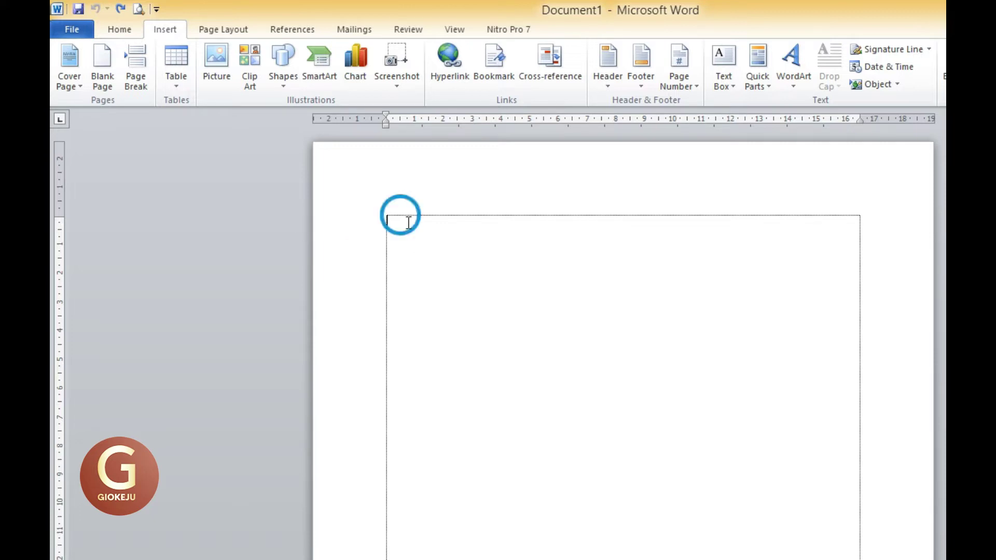
{"action": "type", "text": "da"}
{"action": "key", "text": "BackSpace"}
{"action": "key", "text": "BackSpace"}
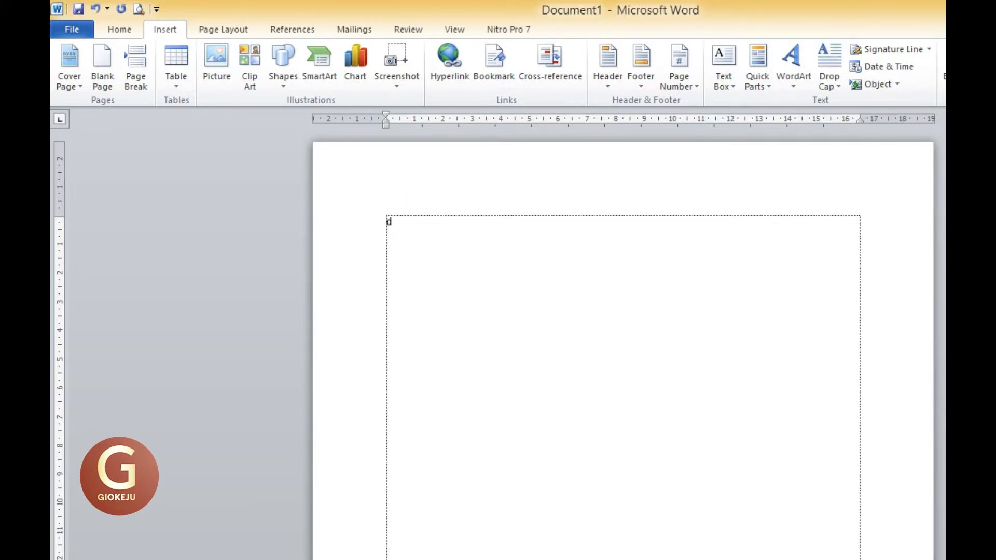
{"action": "type", "text": "DATA PELANGGAN BULAN"}
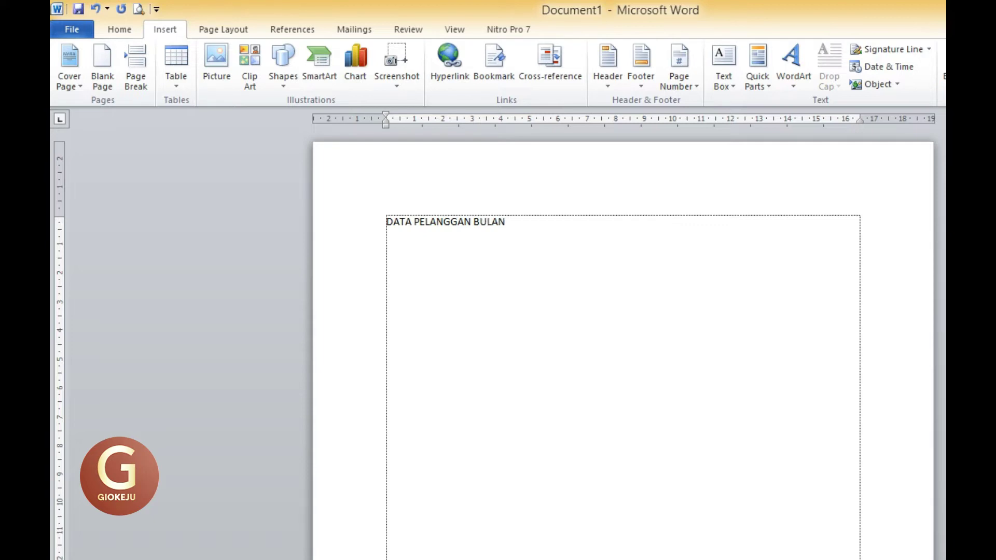
{"action": "type", "text": " OKTOBER 2021"}
{"action": "key", "text": "Return"}
{"action": "type", "text": "PT."}
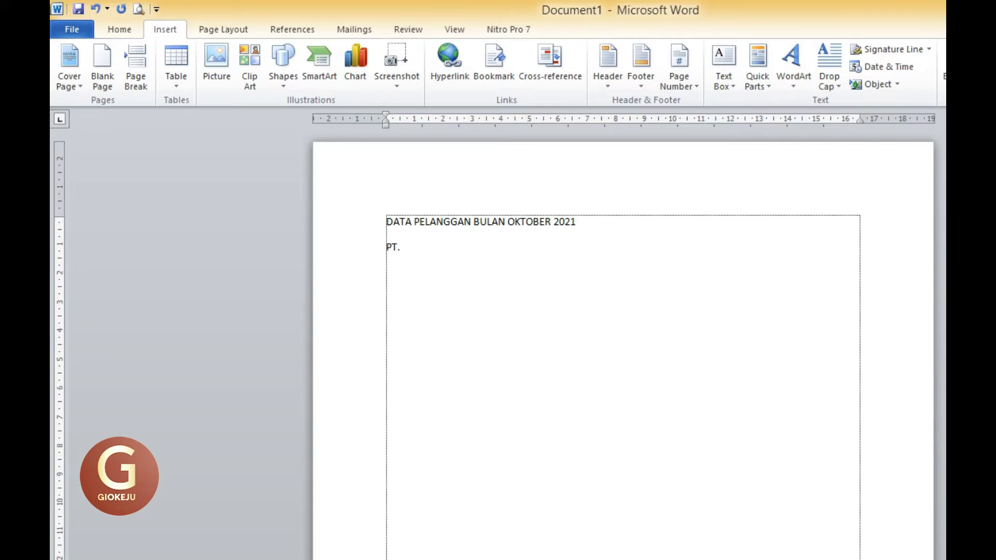
{"action": "type", "text": " J"}
{"action": "type", "text": "ALAN"}
{"action": "type", "text": " KENEBARAN"}
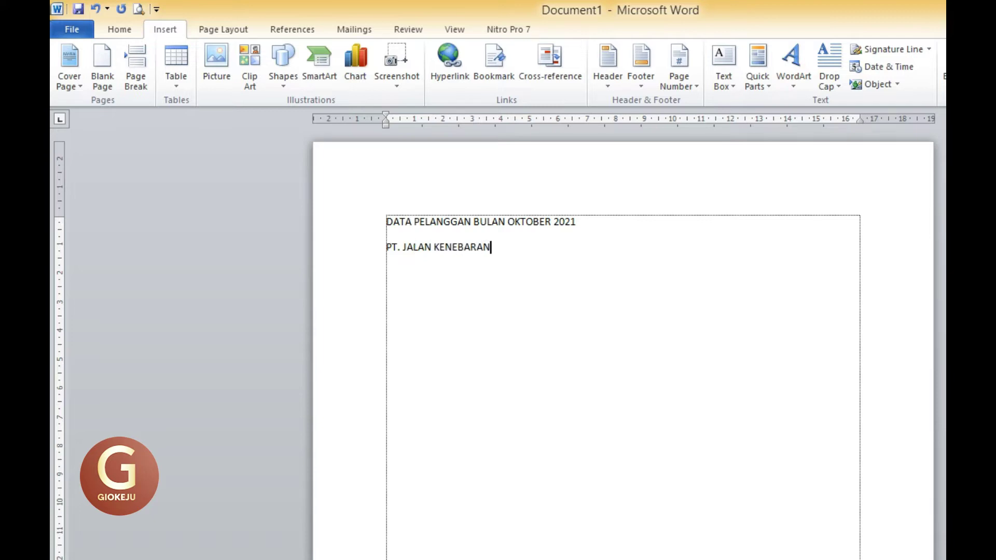
{"action": "key", "text": "Return"}
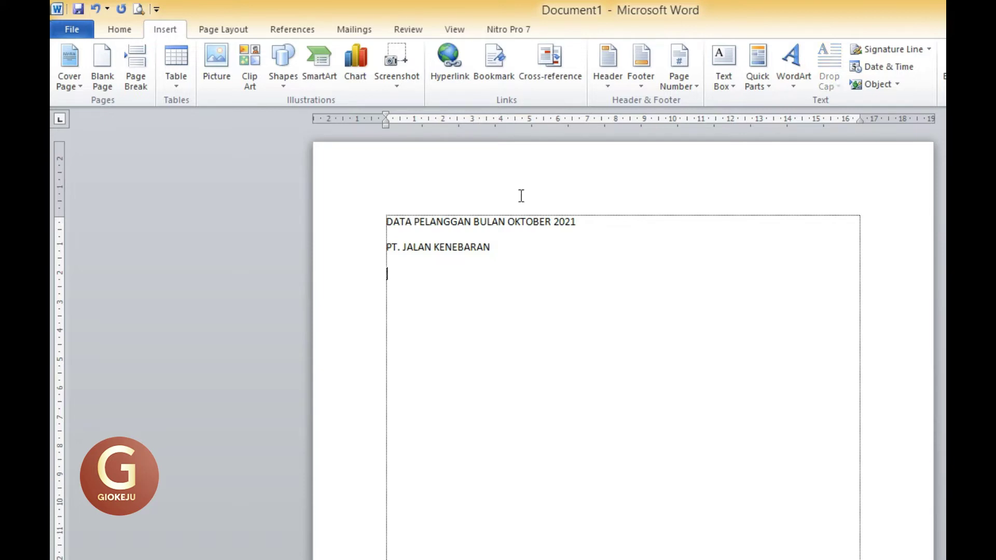
Step: Make both heading lines bold and centred, leaving an empty left-aligned line beneath
{"action": "left_click_drag", "start_coordinate": [387, 221], "coordinate": [489, 247]}
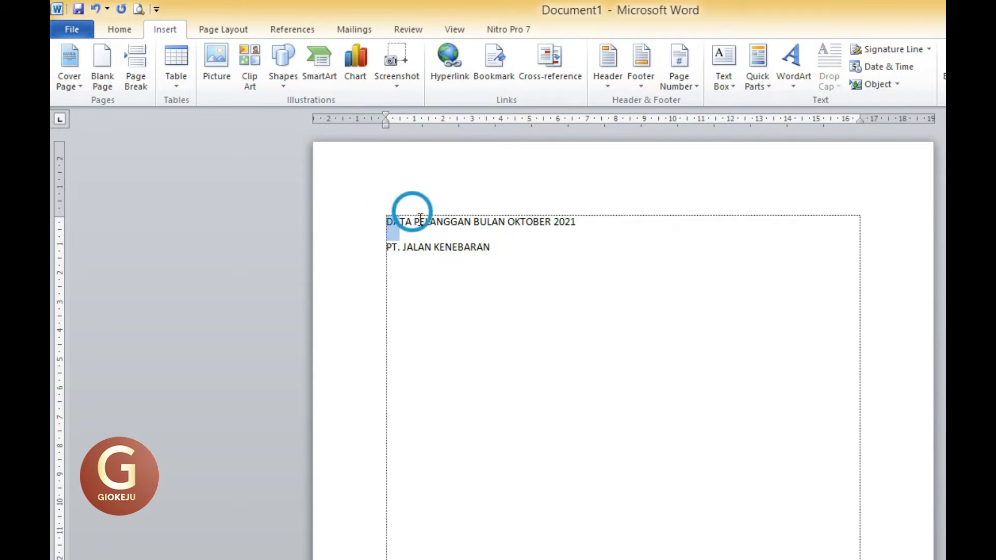
{"action": "left_click", "coordinate": [123, 30]}
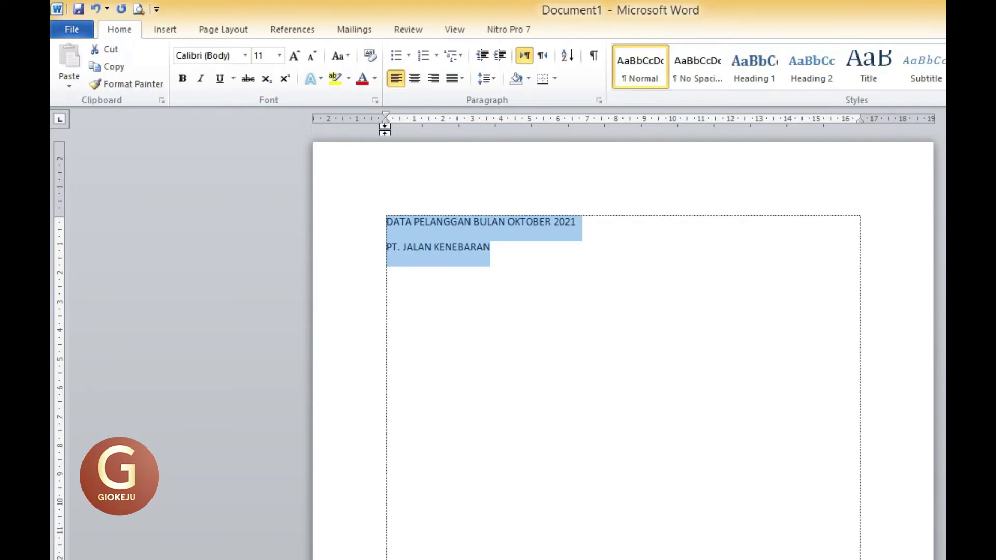
{"action": "left_click", "coordinate": [415, 81]}
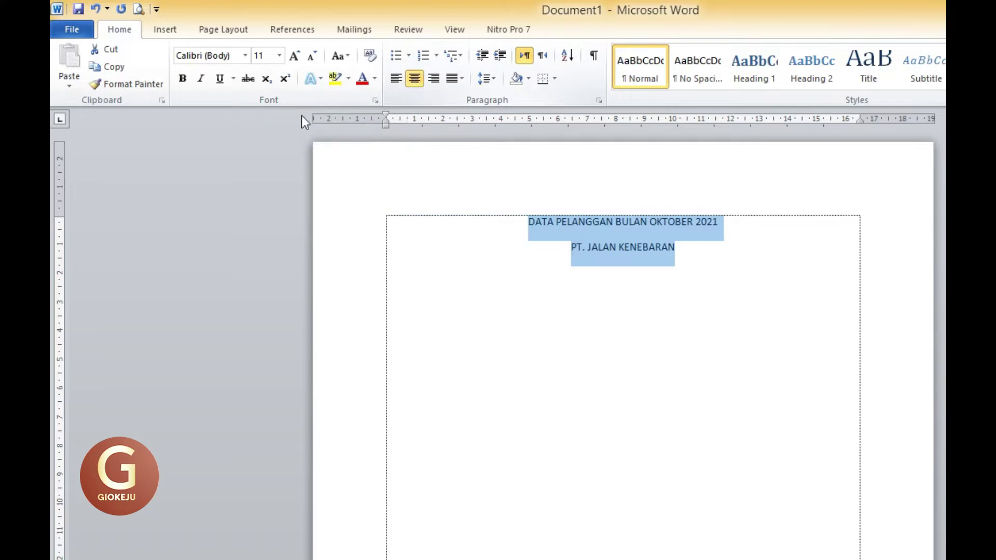
{"action": "left_click", "coordinate": [182, 79]}
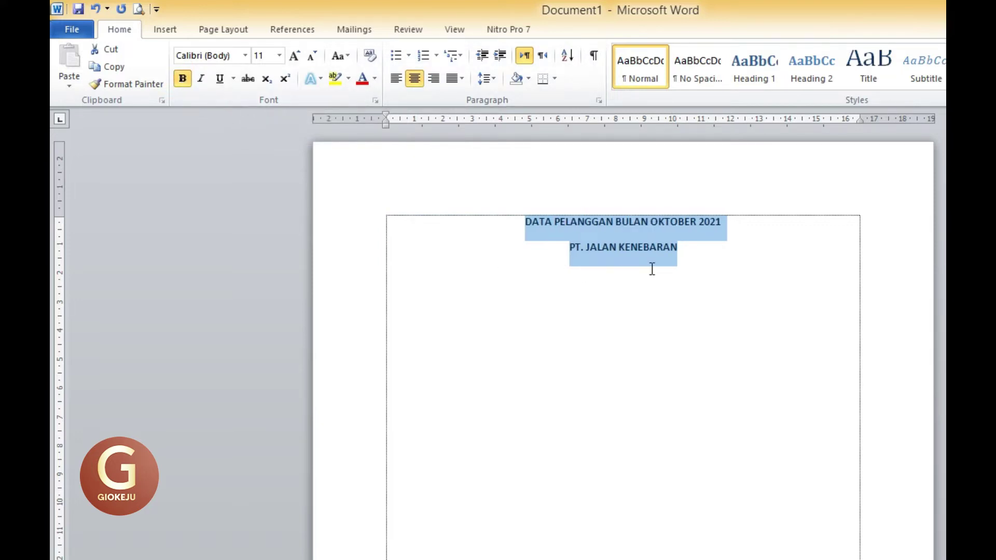
{"action": "left_click", "coordinate": [690, 256]}
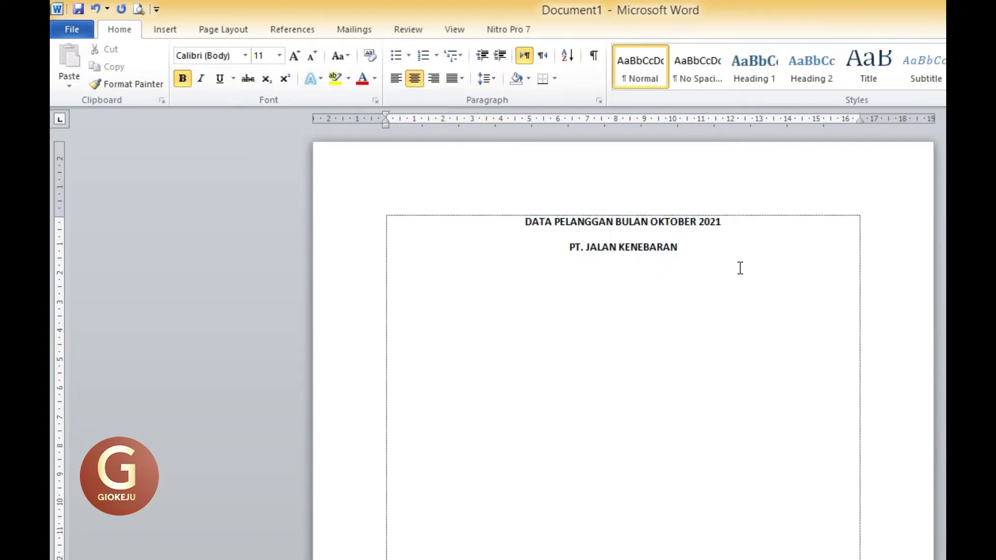
{"action": "double_click", "coordinate": [661, 288]}
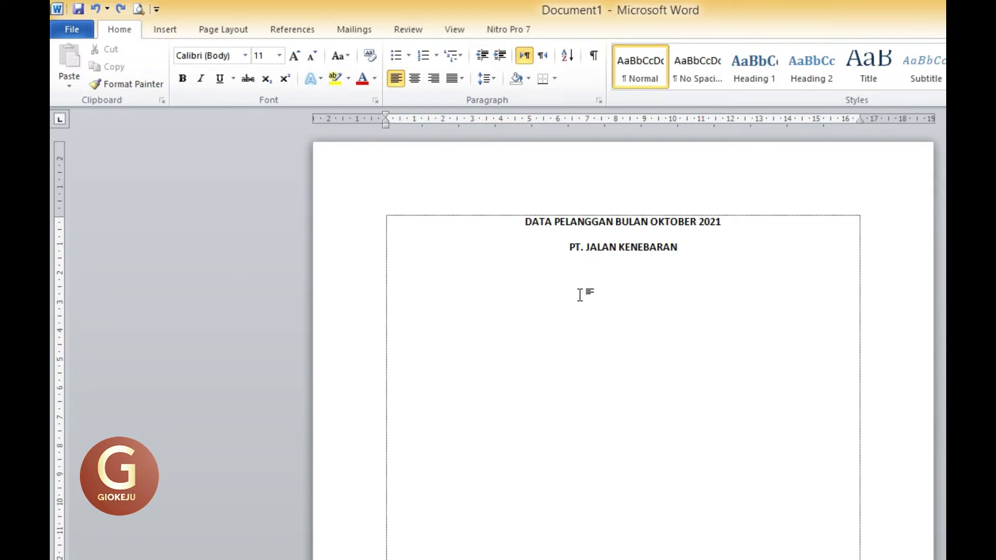
Step: Open the Insert tab's Table grid to preview a 5x5 table
{"action": "left_click", "coordinate": [174, 34]}
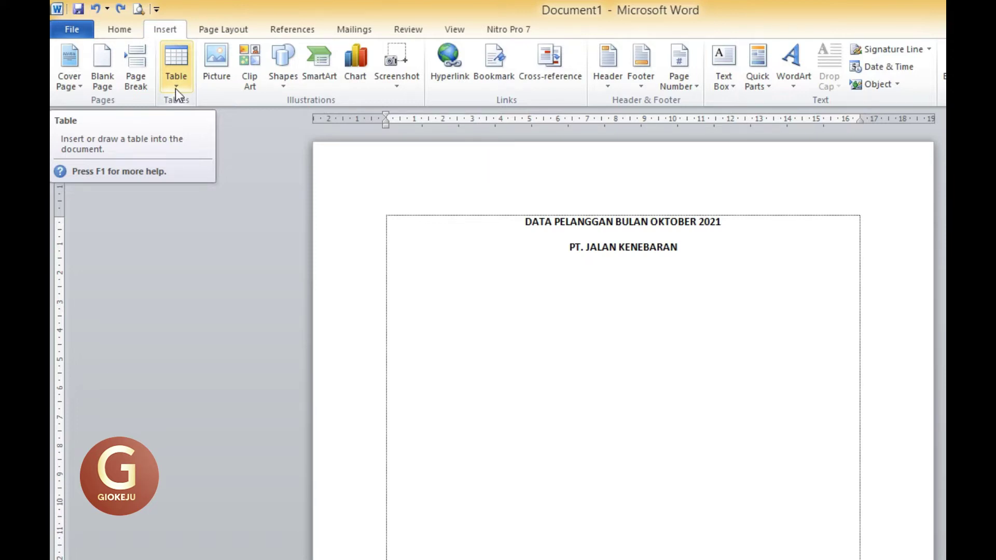
{"action": "left_click", "coordinate": [176, 87]}
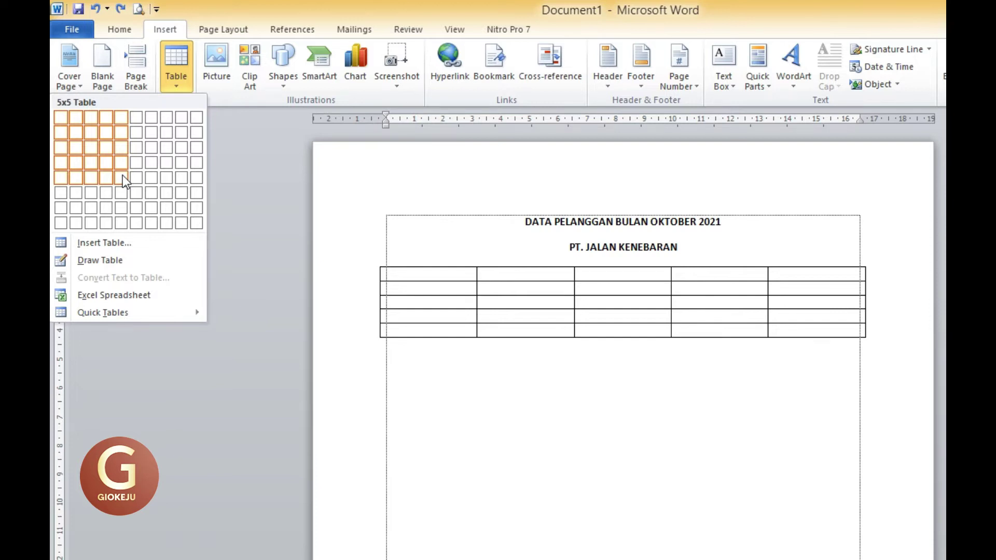
Step: Insert a 5x5 table and fill its first row: NO, NAMA PELANGGAN, ALAMAT, NOMOR HP, KETERANGAN
{"action": "left_click", "coordinate": [128, 178]}
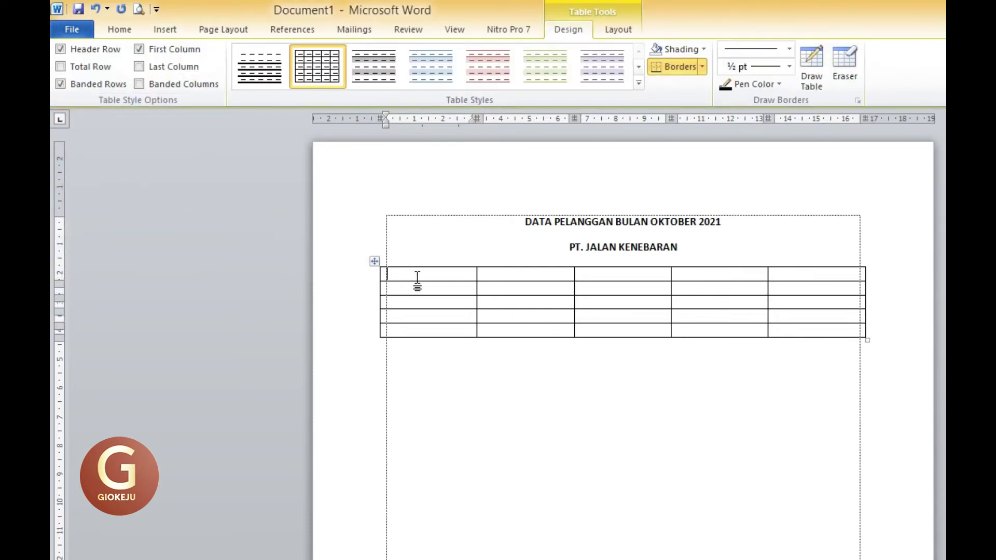
{"action": "mouse_move", "coordinate": [428, 273]}
{"action": "mouse_move", "coordinate": [427, 302]}
{"action": "type", "text": "NO"}
{"action": "key", "text": "Tab"}
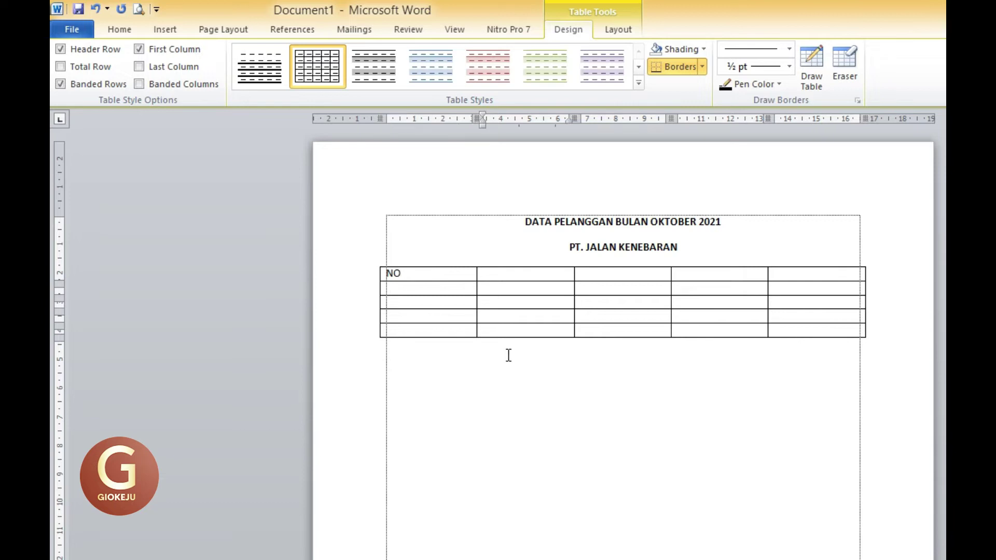
{"action": "type", "text": "NAMA"}
{"action": "type", "text": " PELANGGAN"}
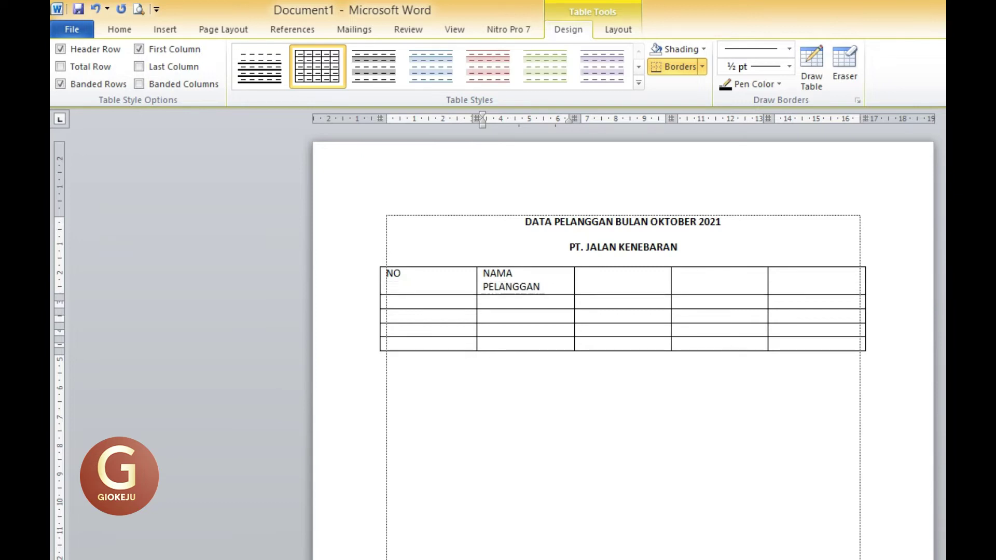
{"action": "left_click", "coordinate": [611, 273]}
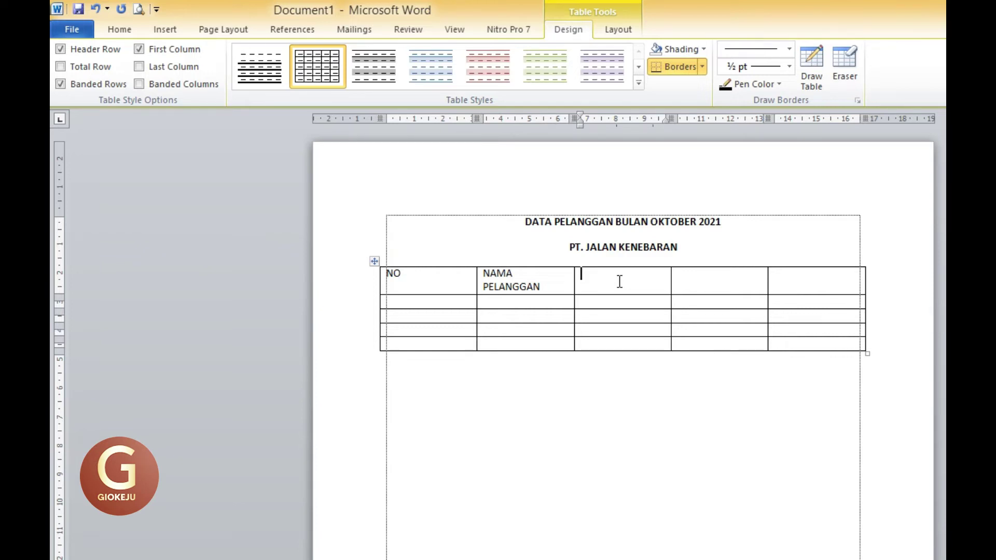
{"action": "type", "text": "ALAMAT"}
{"action": "left_click", "coordinate": [717, 280]}
{"action": "type", "text": "NOMOR "}
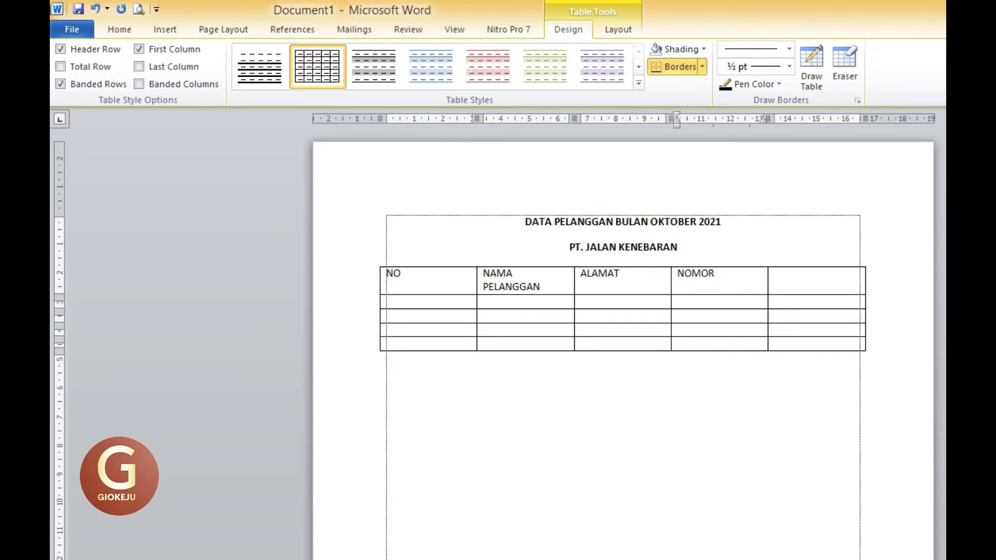
{"action": "type", "text": "HP"}
{"action": "left_click", "coordinate": [825, 282]}
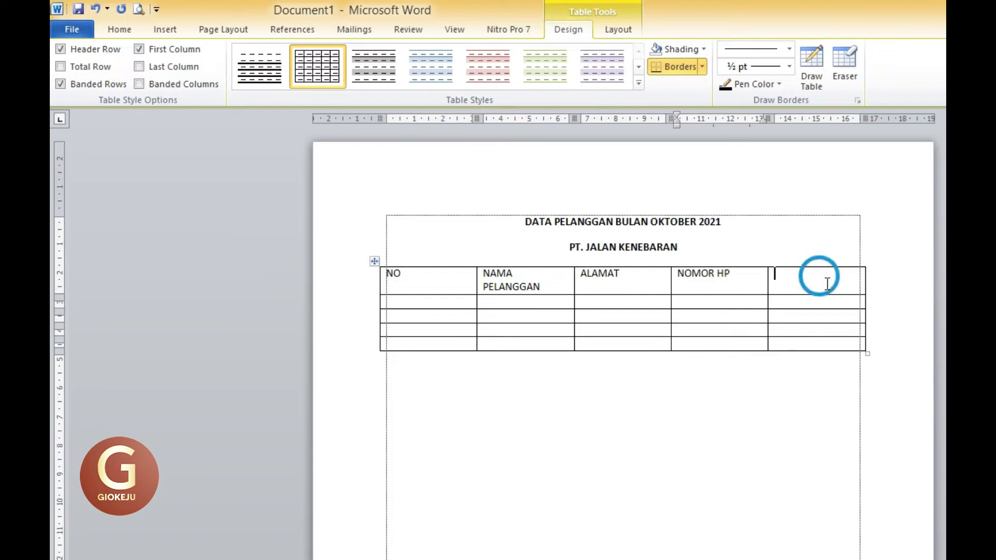
{"action": "type", "text": "KETERANGAN"}
Step: Select the table's entire header row
{"action": "left_click", "coordinate": [636, 305]}
{"action": "left_click", "coordinate": [522, 284]}
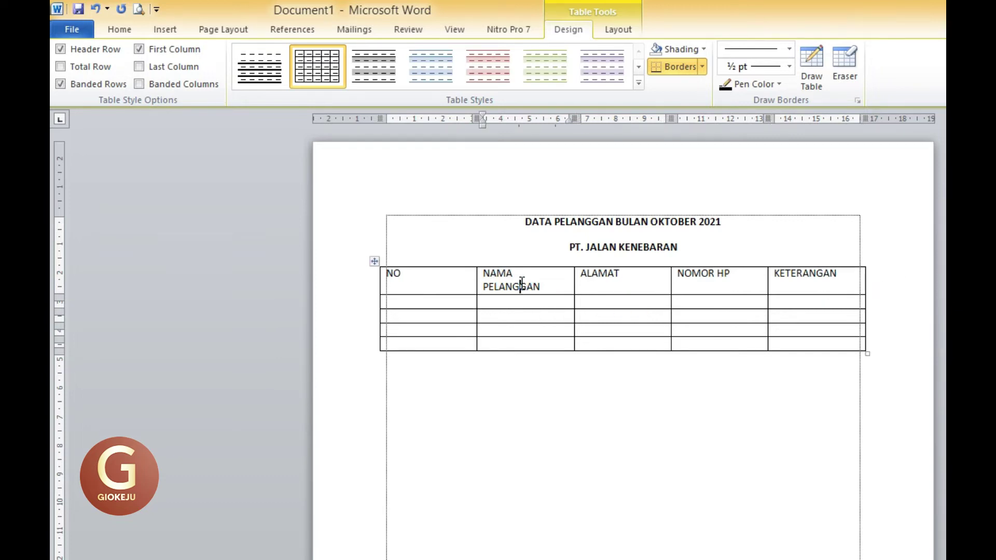
{"action": "left_click", "coordinate": [388, 274]}
{"action": "left_click_drag", "start_coordinate": [389, 275], "coordinate": [834, 281]}
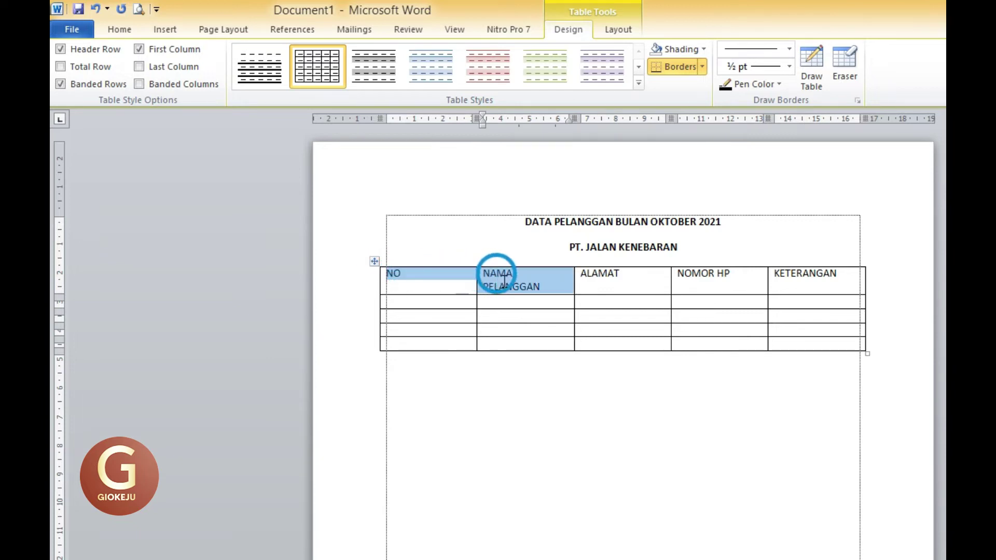
Step: Make the header row text bold and centred
{"action": "left_click", "coordinate": [120, 30]}
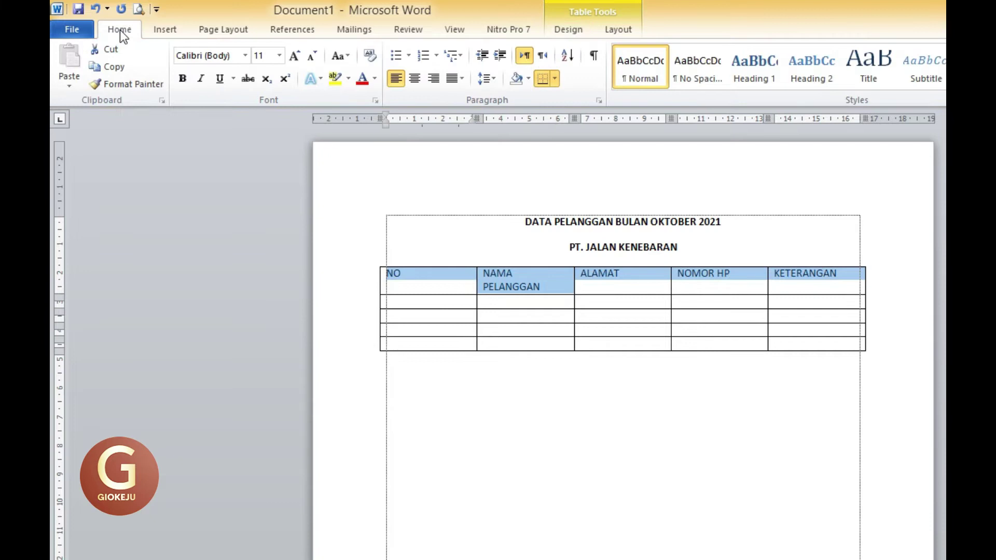
{"action": "left_click", "coordinate": [415, 78]}
{"action": "left_click", "coordinate": [183, 78]}
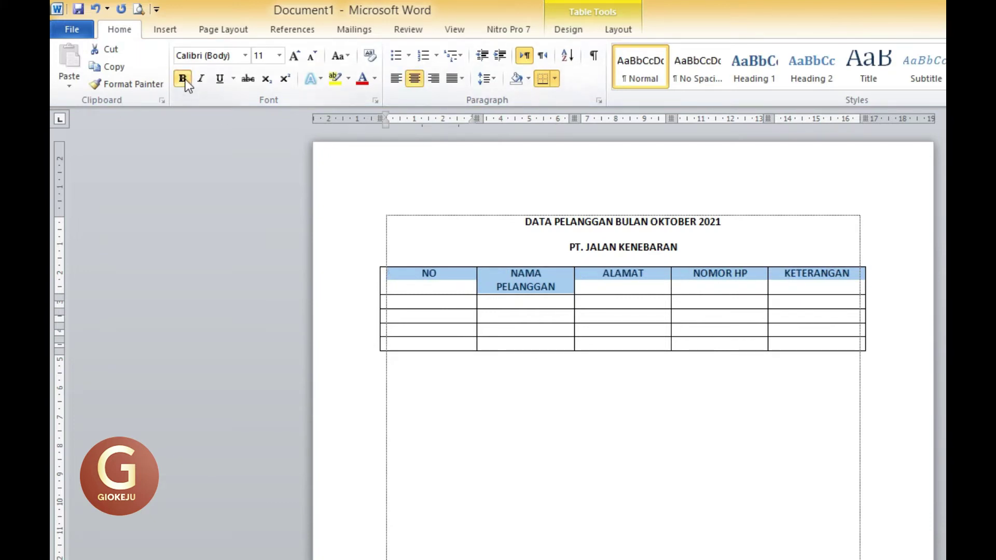
{"action": "left_click", "coordinate": [603, 285]}
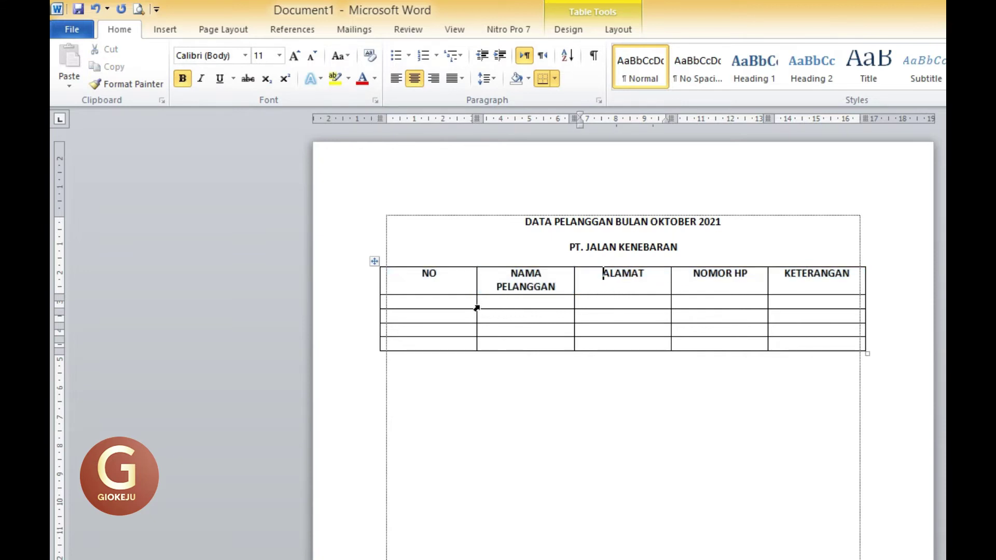
Step: Resize the columns so NO is narrow and NAMA PELANGGAN fits on one line
{"action": "left_click_drag", "start_coordinate": [476, 308], "coordinate": [407, 299]}
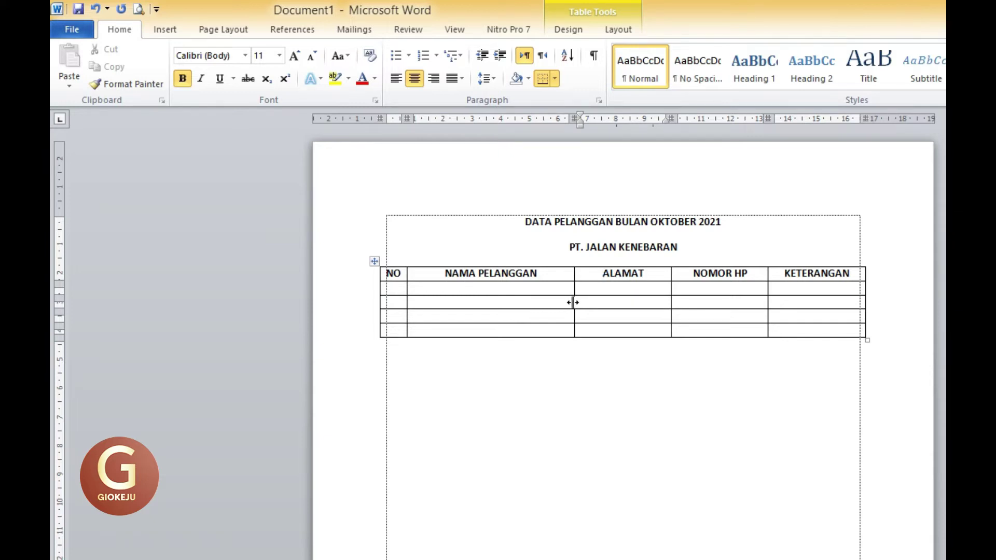
{"action": "left_click_drag", "start_coordinate": [572, 303], "coordinate": [543, 305]}
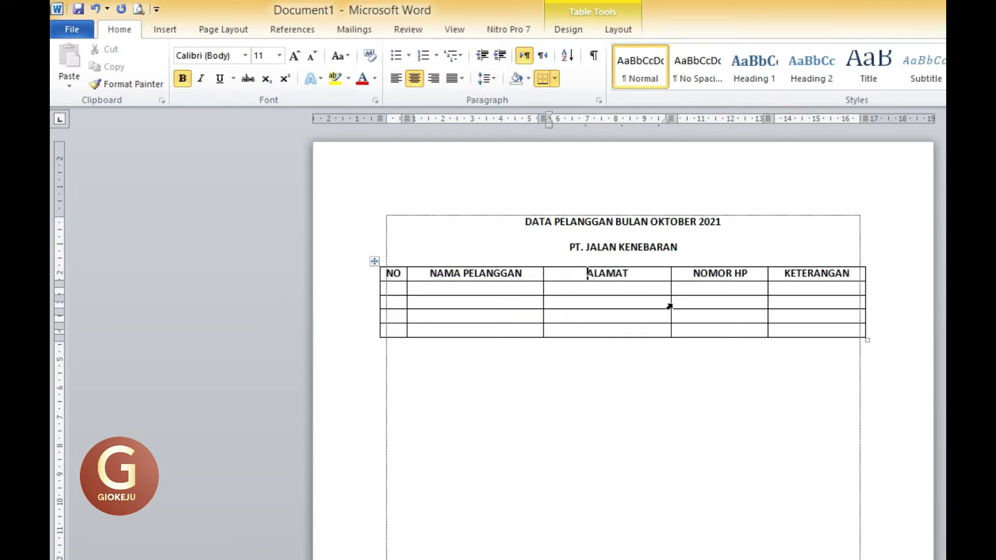
{"action": "left_click_drag", "start_coordinate": [669, 303], "coordinate": [659, 303]}
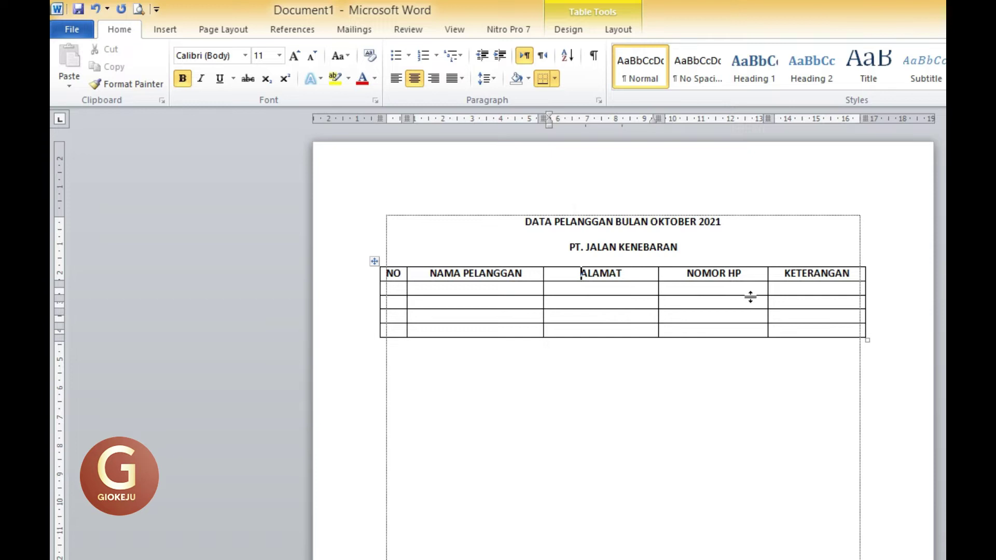
{"action": "left_click_drag", "start_coordinate": [766, 301], "coordinate": [773, 301]}
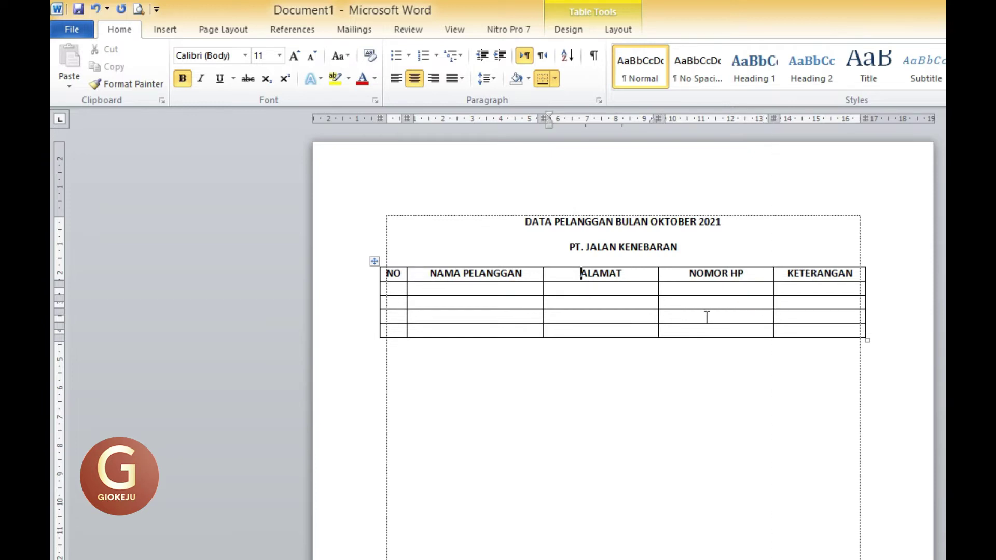
{"action": "left_click", "coordinate": [571, 379]}
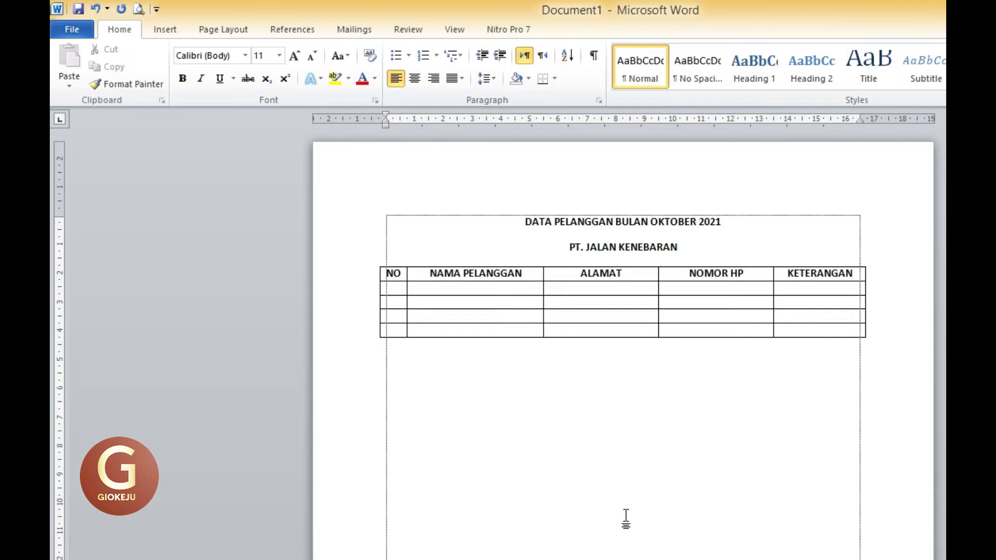
Step: Move the insertion point past the page 1 table to the top of page 2
{"action": "left_click", "coordinate": [397, 292]}
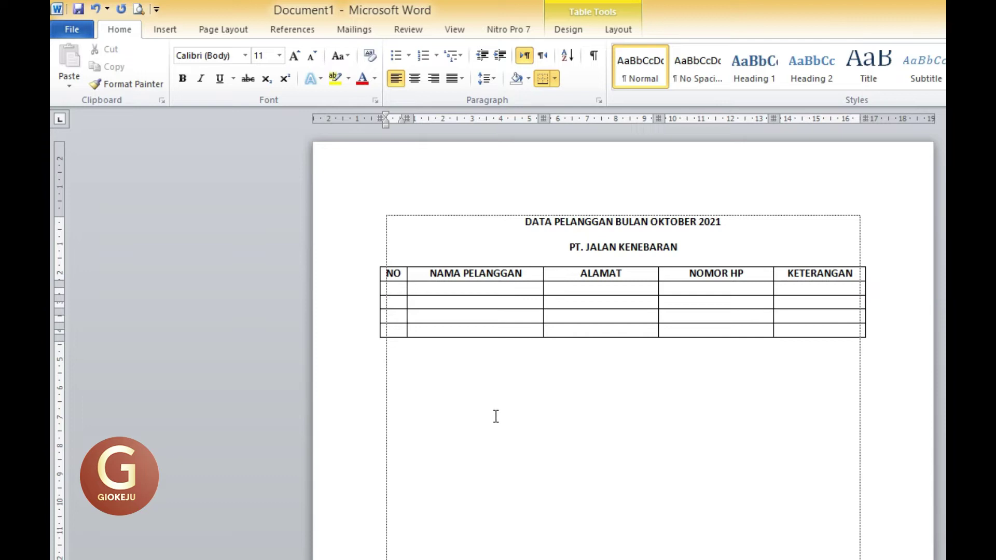
{"action": "scroll", "coordinate": [495, 416], "scroll_direction": "down", "scroll_amount": 5}
{"action": "scroll", "coordinate": [486, 418], "scroll_direction": "down", "scroll_amount": 5}
{"action": "left_click", "coordinate": [437, 555]}
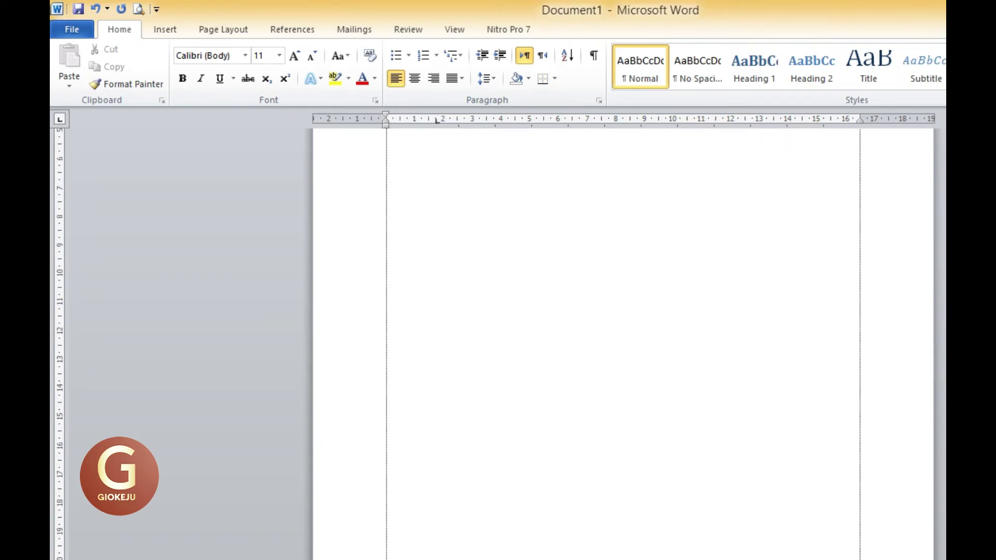
{"action": "scroll", "coordinate": [622, 337], "scroll_direction": "down", "scroll_amount": 5}
{"action": "scroll", "coordinate": [411, 384], "scroll_direction": "down", "scroll_amount": 5}
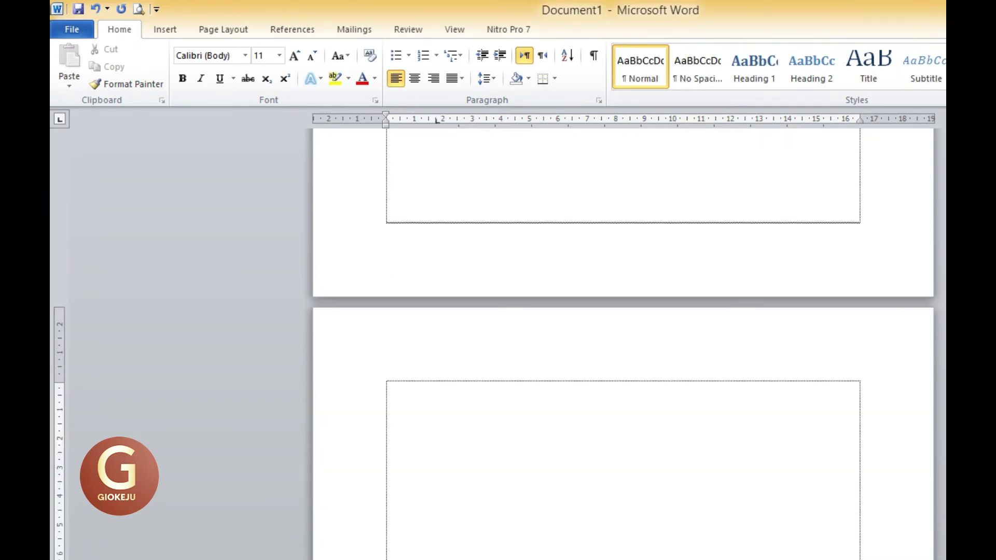
{"action": "left_click", "coordinate": [409, 359]}
{"action": "scroll", "coordinate": [410, 359], "scroll_direction": "up", "scroll_amount": 5}
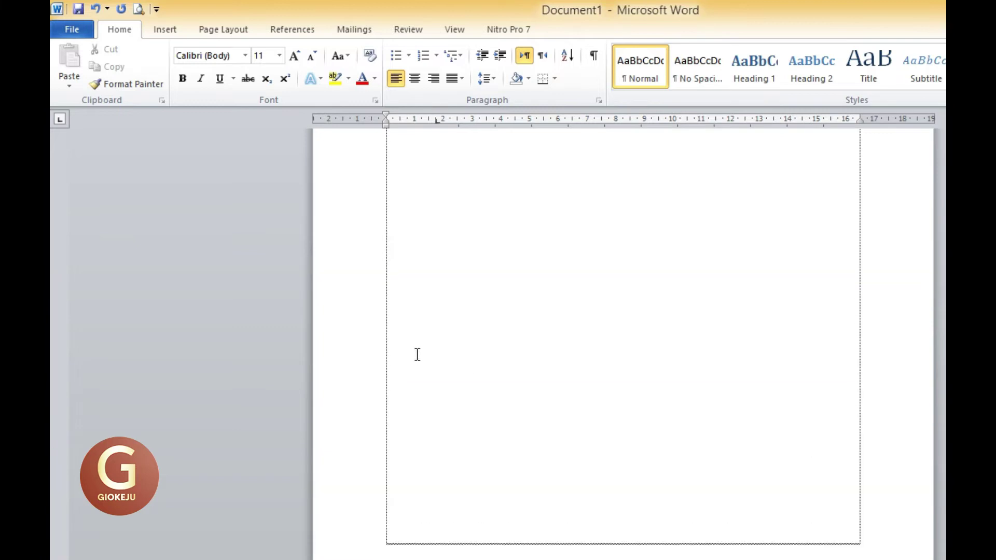
{"action": "scroll", "coordinate": [413, 355], "scroll_direction": "up", "scroll_amount": 5}
Step: Copy the two title lines from page 1
{"action": "mouse_move", "coordinate": [524, 222]}
{"action": "left_mouse_down"}
{"action": "mouse_move", "coordinate": [656, 234]}
{"action": "mouse_move", "coordinate": [677, 247]}
{"action": "left_mouse_up"}
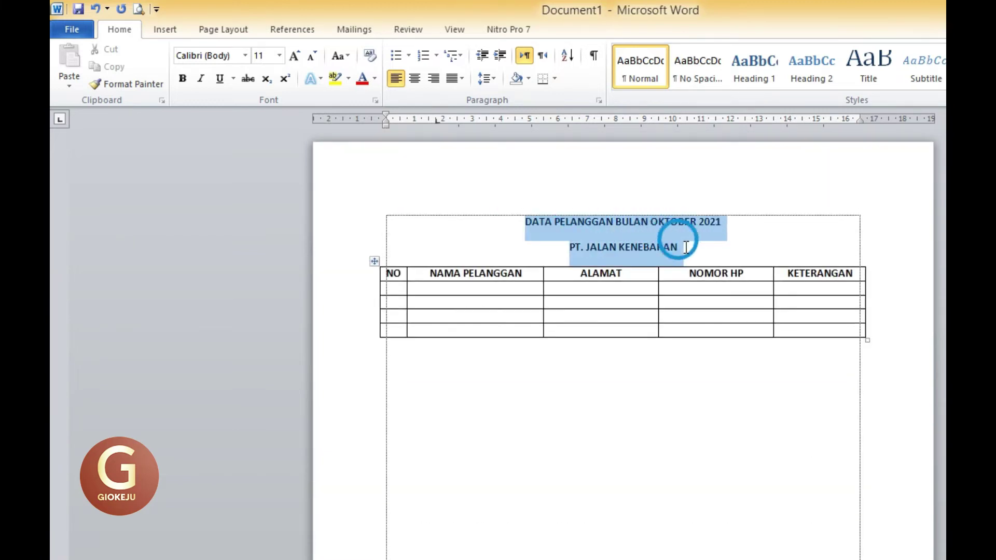
{"action": "right_click", "coordinate": [623, 244]}
{"action": "left_click", "coordinate": [538, 271]}
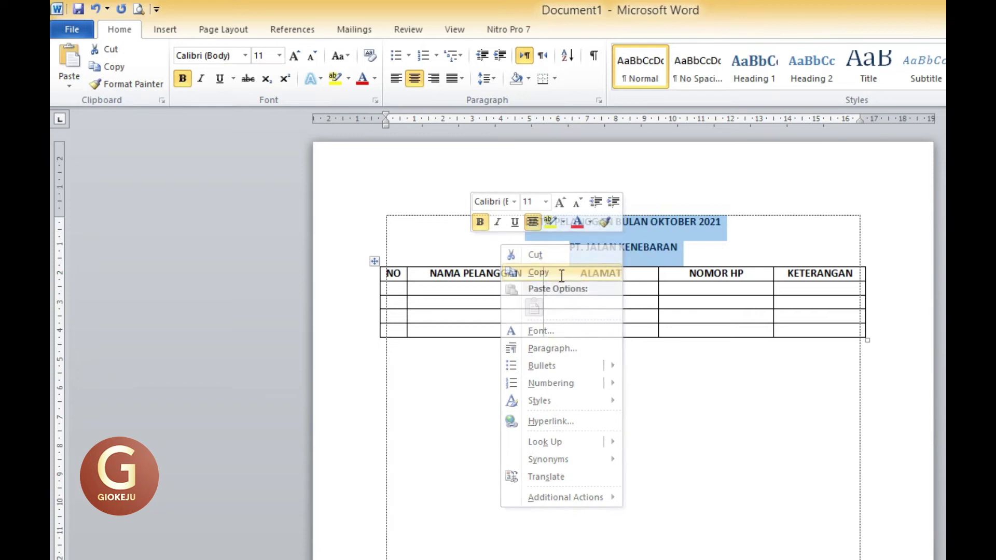
Step: Paste the title lines at the top of page 2, keeping source formatting
{"action": "scroll", "coordinate": [544, 431], "scroll_direction": "down", "scroll_amount": 10}
{"action": "scroll", "coordinate": [518, 440], "scroll_direction": "down", "scroll_amount": 3}
{"action": "left_click", "coordinate": [429, 393]}
{"action": "right_click", "coordinate": [427, 389]}
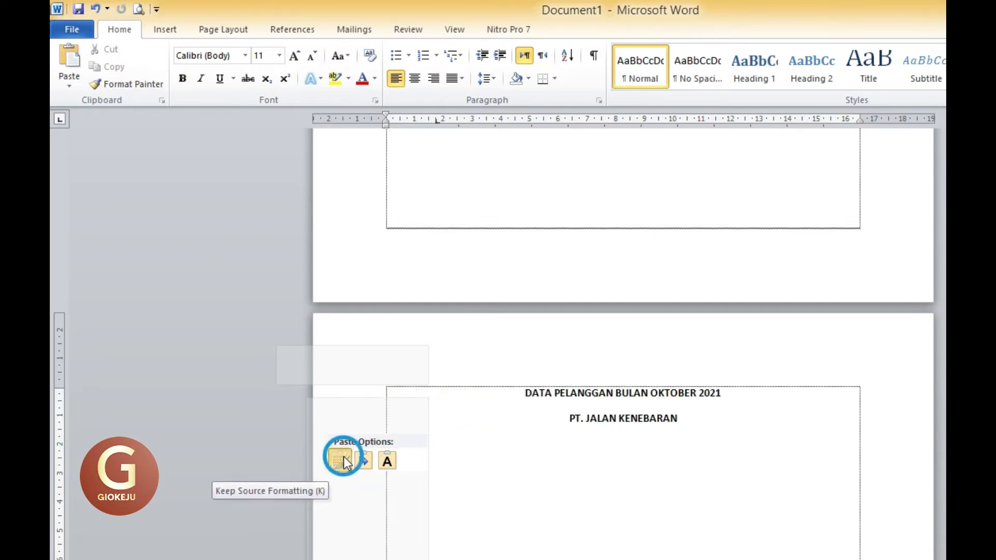
{"action": "left_click", "coordinate": [343, 456]}
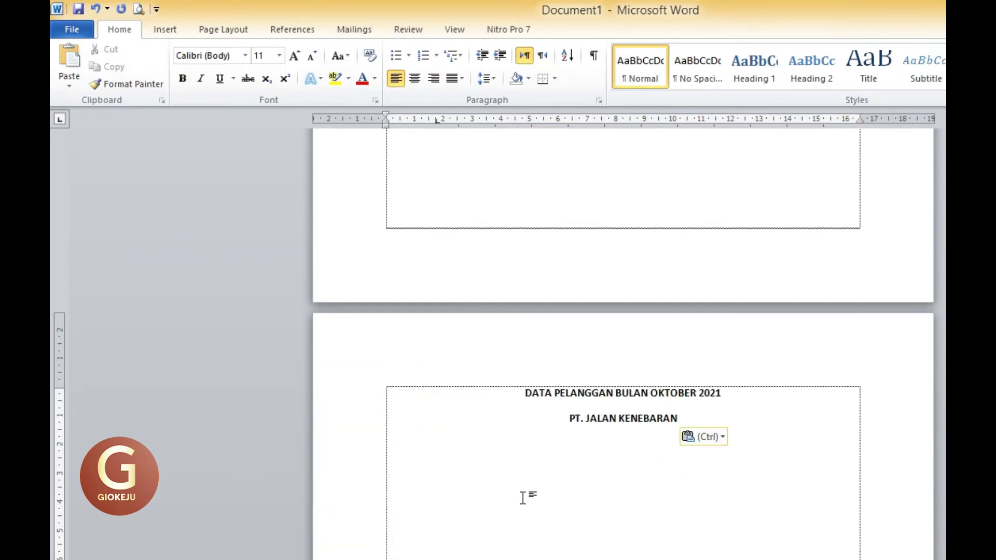
{"action": "scroll", "coordinate": [521, 493], "scroll_direction": "down", "scroll_amount": 1}
{"action": "scroll", "coordinate": [528, 490], "scroll_direction": "down", "scroll_amount": 1}
{"action": "scroll", "coordinate": [527, 490], "scroll_direction": "down", "scroll_amount": 2}
{"action": "scroll", "coordinate": [528, 490], "scroll_direction": "down", "scroll_amount": 1}
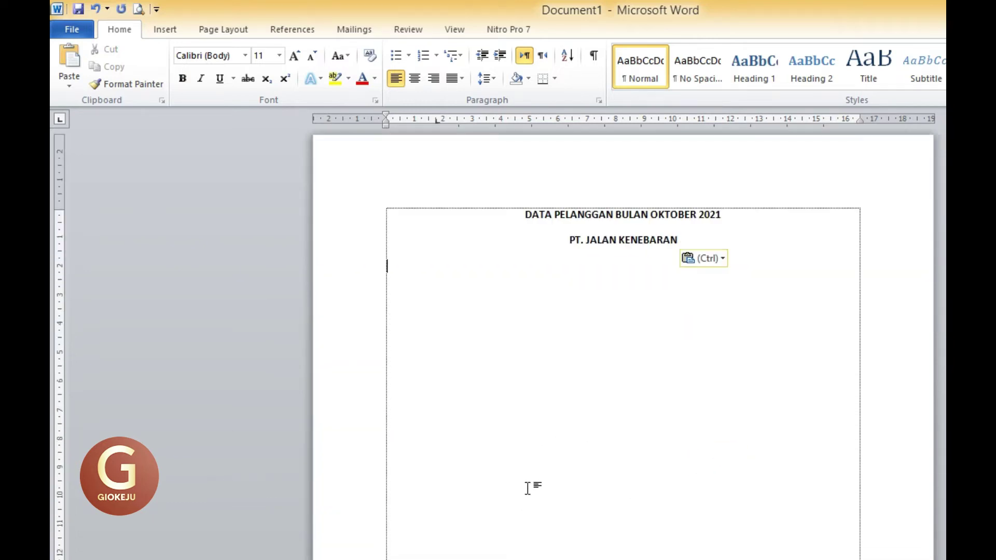
{"action": "left_click", "coordinate": [164, 29]}
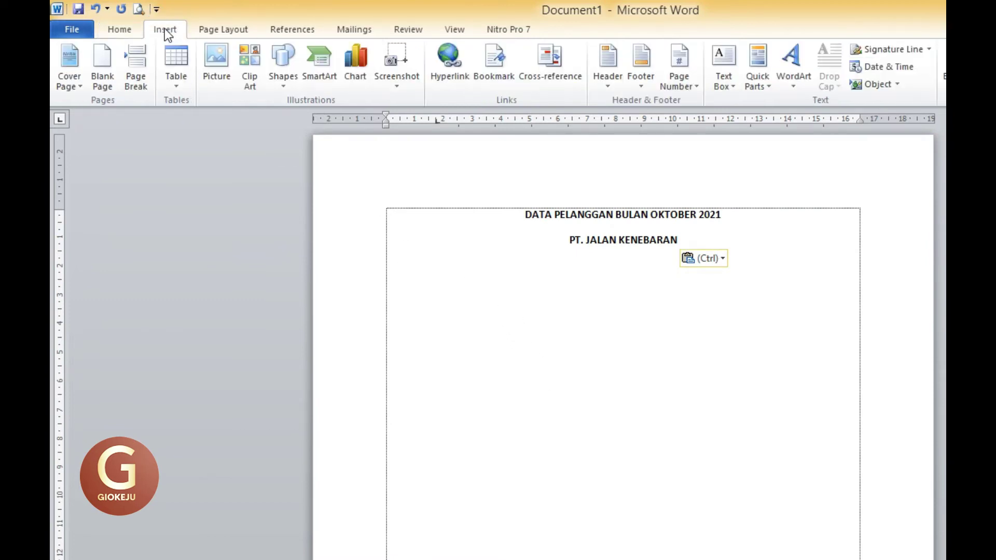
Step: Open the Insert Table dialog from the Table menu
{"action": "left_click", "coordinate": [174, 89]}
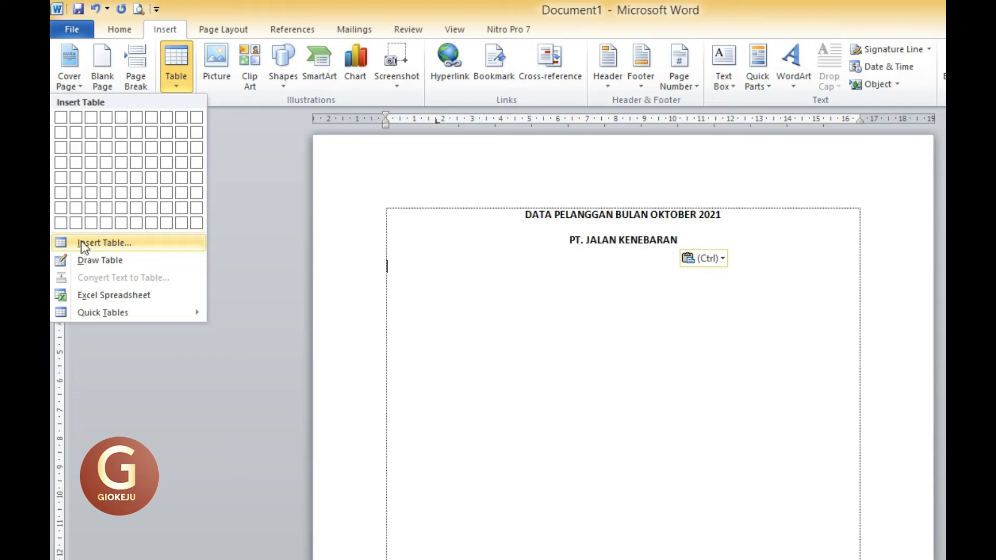
{"action": "left_click", "coordinate": [130, 242]}
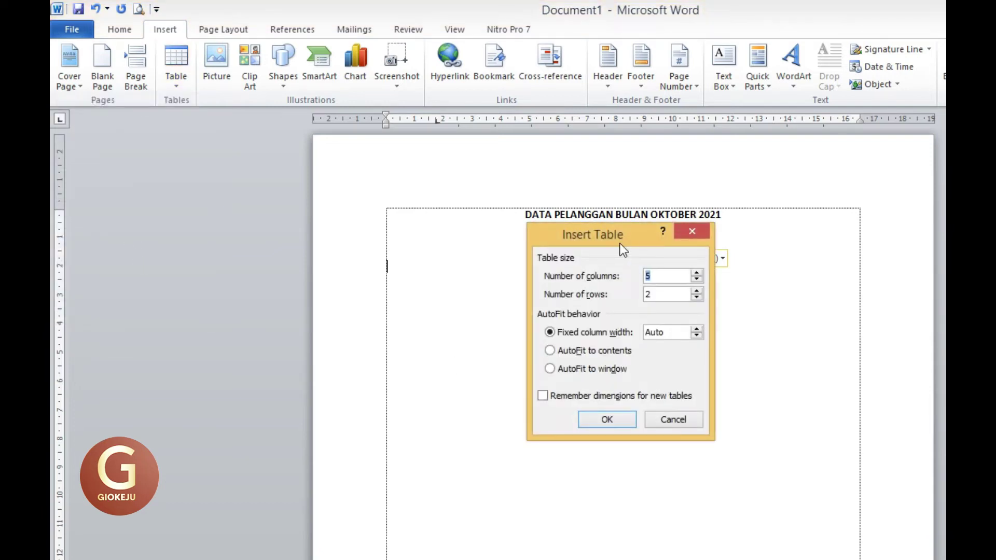
{"action": "mouse_move", "coordinate": [618, 235]}
{"action": "left_mouse_down"}
{"action": "mouse_move", "coordinate": [581, 291]}
{"action": "mouse_move", "coordinate": [572, 289]}
{"action": "left_mouse_up"}
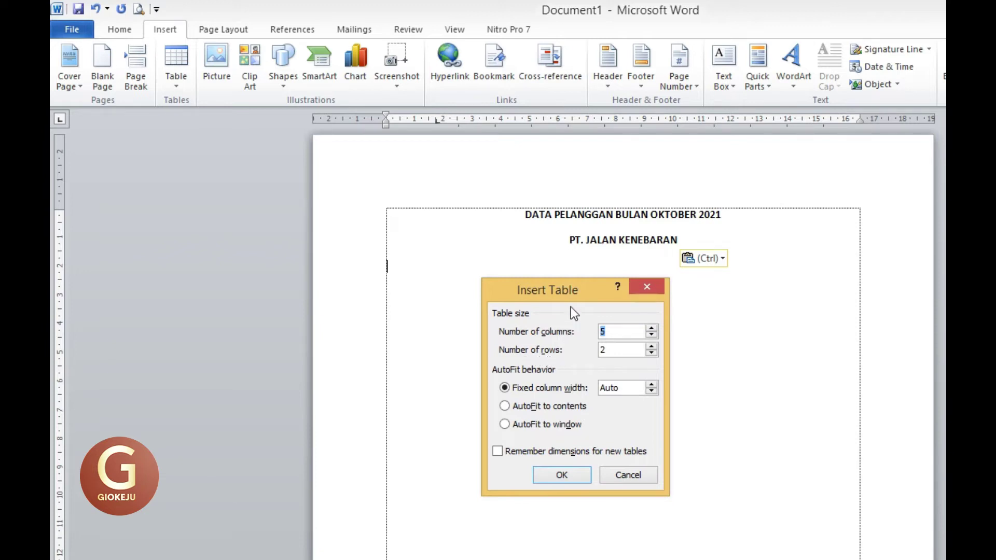
Step: Set 5 columns and 5 rows and create the table
{"action": "left_click", "coordinate": [607, 332]}
{"action": "left_click_drag", "start_coordinate": [617, 332], "coordinate": [602, 334]}
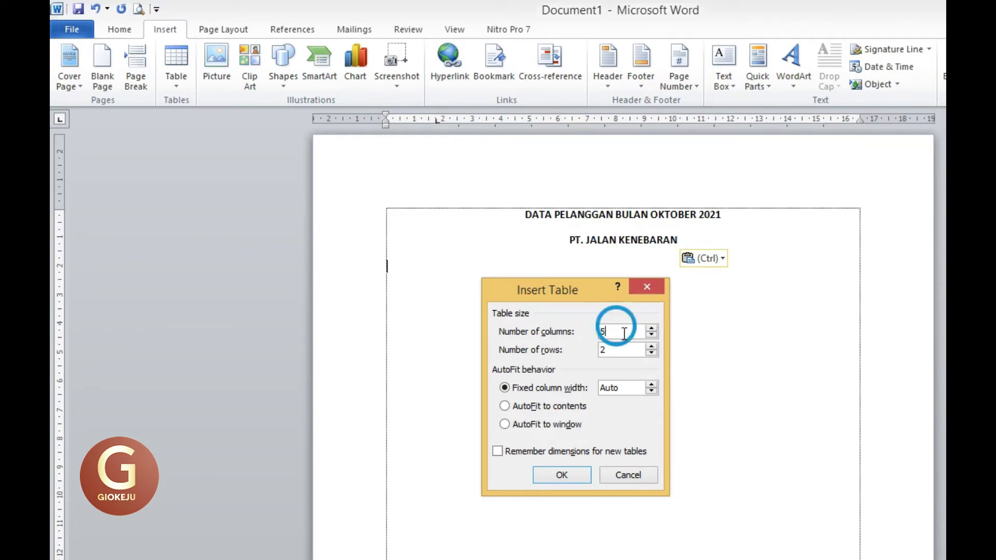
{"action": "left_click", "coordinate": [650, 329]}
{"action": "left_click", "coordinate": [651, 329]}
{"action": "left_click", "coordinate": [651, 334]}
{"action": "left_click", "coordinate": [651, 335]}
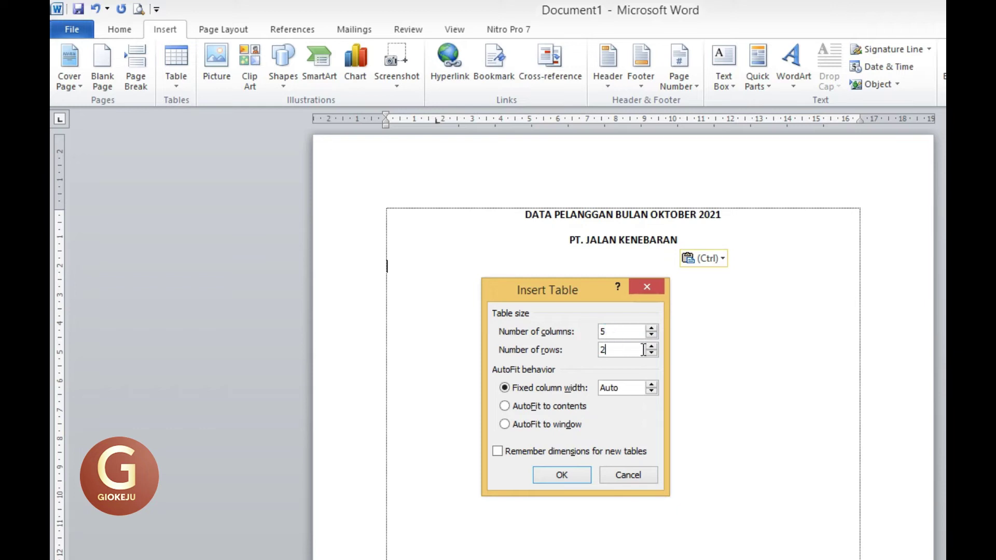
{"action": "left_click", "coordinate": [650, 346]}
{"action": "left_click", "coordinate": [651, 346]}
{"action": "left_click", "coordinate": [651, 346]}
{"action": "left_click", "coordinate": [599, 343]}
{"action": "left_click", "coordinate": [626, 332]}
{"action": "left_click", "coordinate": [564, 474]}
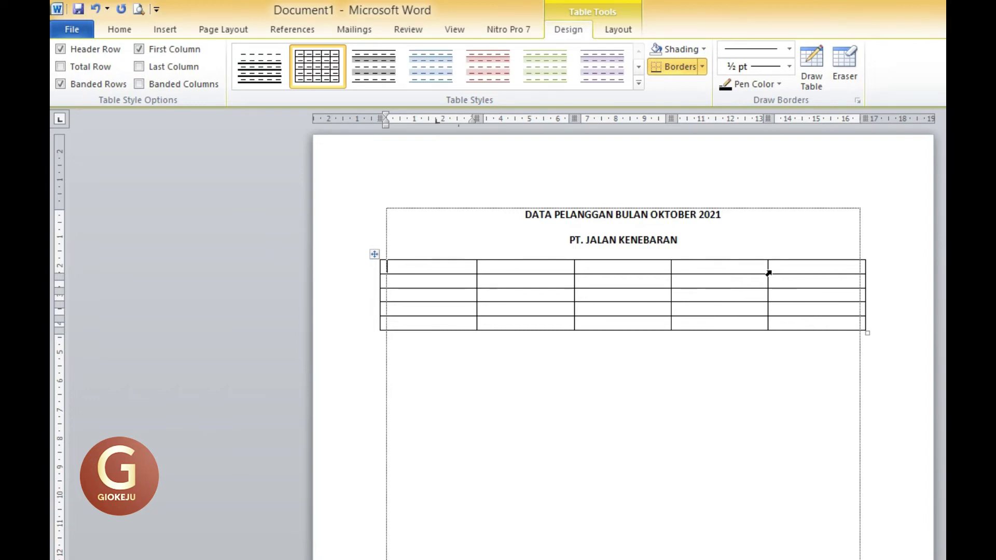
Step: Type the header cells NO, NAMA PELANGGAN, ALAMAT, NOMOR and KETERANGAN
{"action": "left_click", "coordinate": [454, 268]}
{"action": "type", "text": "NO"}
{"action": "key", "text": "Tab"}
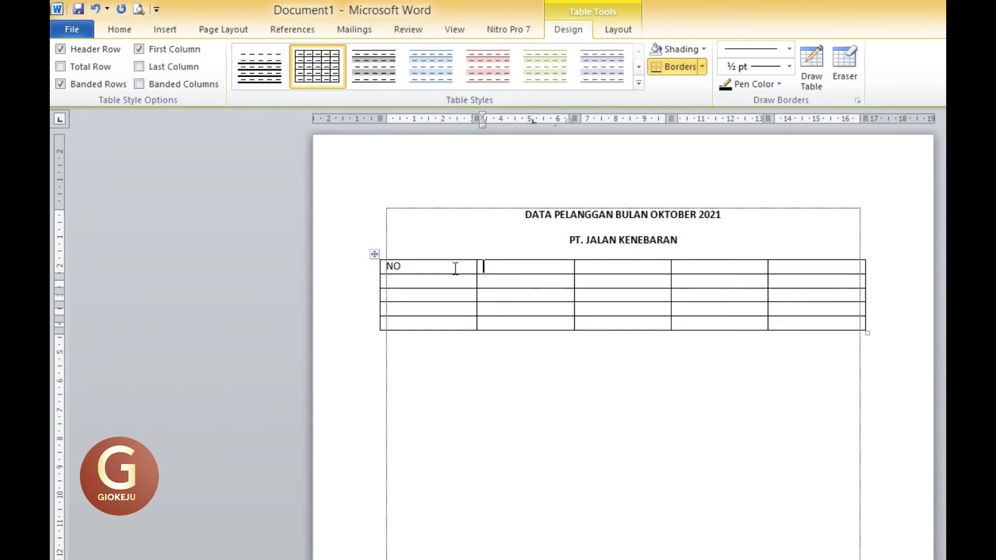
{"action": "type", "text": "NAMA"}
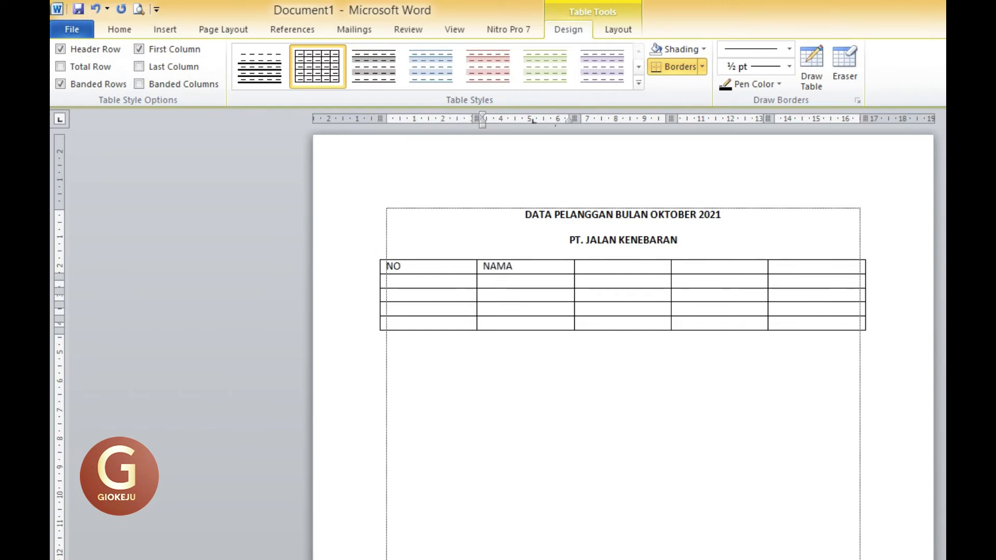
{"action": "type", "text": " PELANGGAN"}
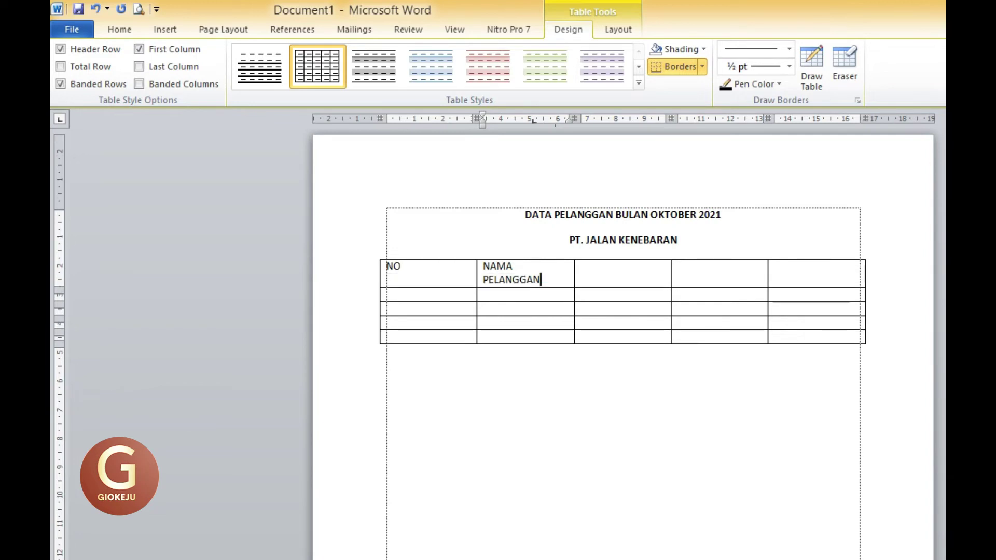
{"action": "left_click", "coordinate": [601, 269]}
{"action": "type", "text": "ALAMAT"}
{"action": "left_click", "coordinate": [721, 276]}
{"action": "type", "text": "NOMOR HP"}
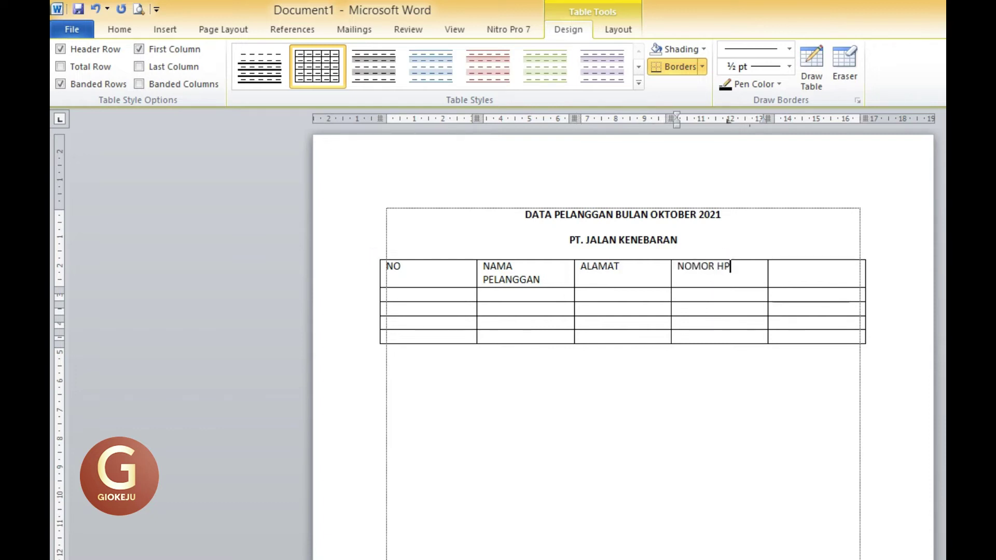
{"action": "left_click", "coordinate": [807, 277]}
{"action": "type", "text": "KETERANGAN"}
{"action": "mouse_move", "coordinate": [428, 272]}
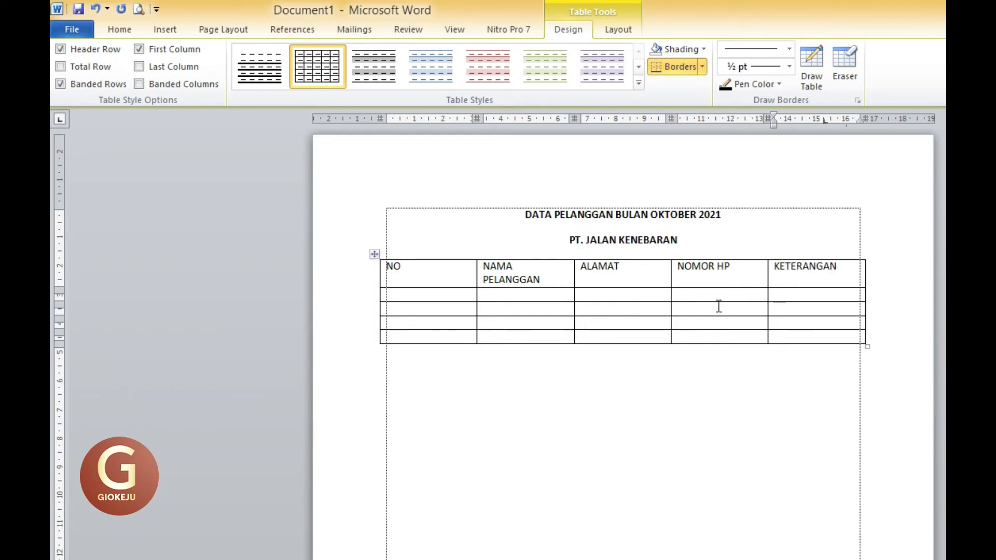
Step: Make the table's header row bold and centred
{"action": "left_click_drag", "start_coordinate": [389, 270], "coordinate": [783, 272]}
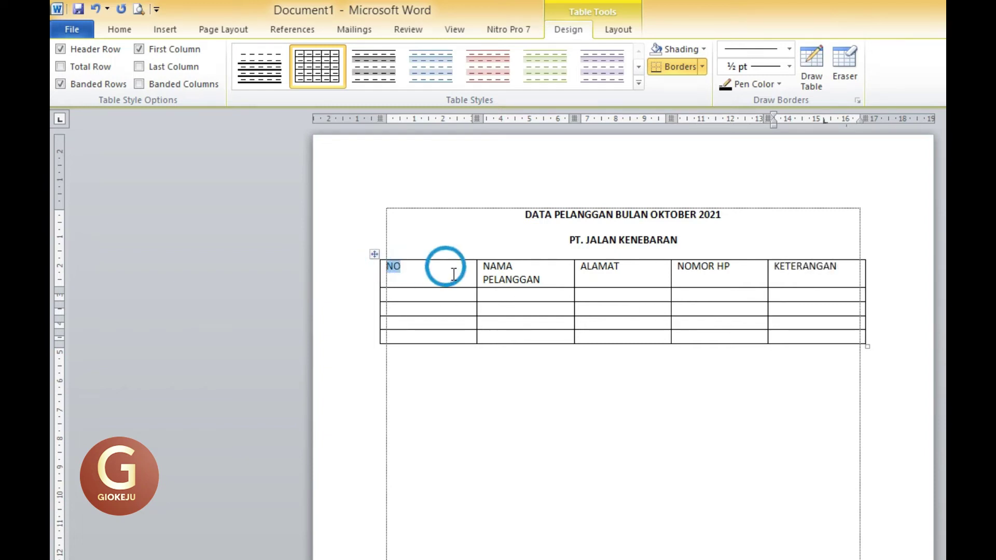
{"action": "left_click", "coordinate": [119, 30]}
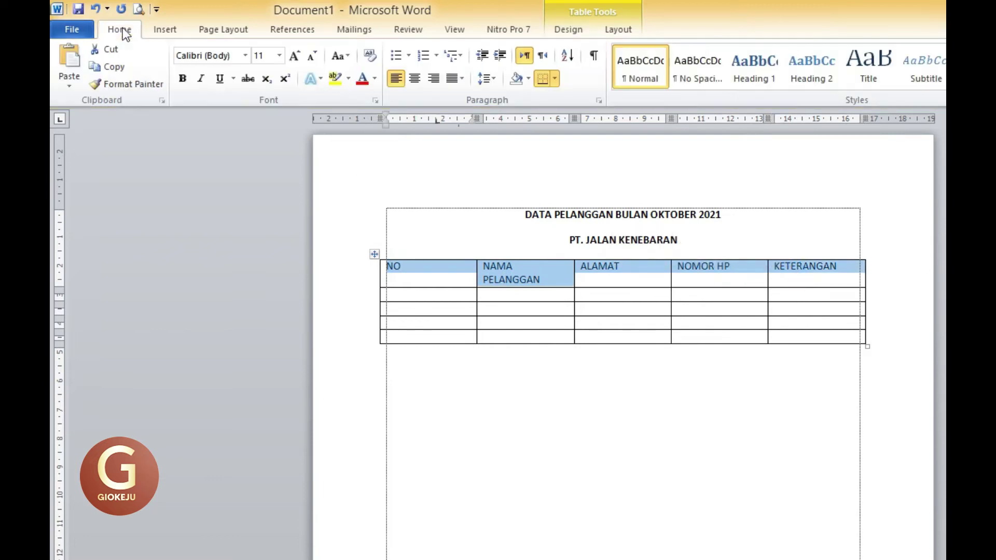
{"action": "left_click", "coordinate": [414, 79]}
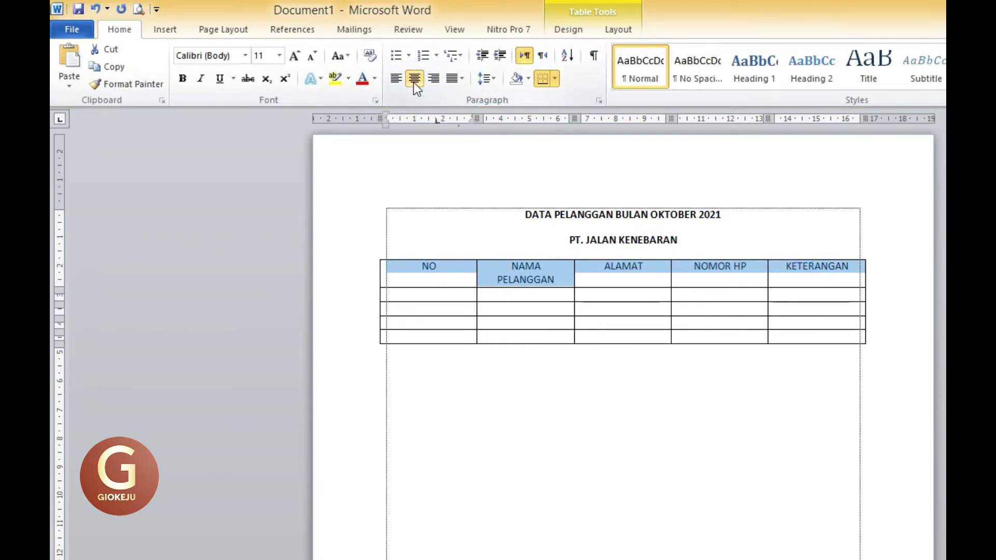
{"action": "left_click", "coordinate": [182, 79]}
{"action": "left_click", "coordinate": [674, 407]}
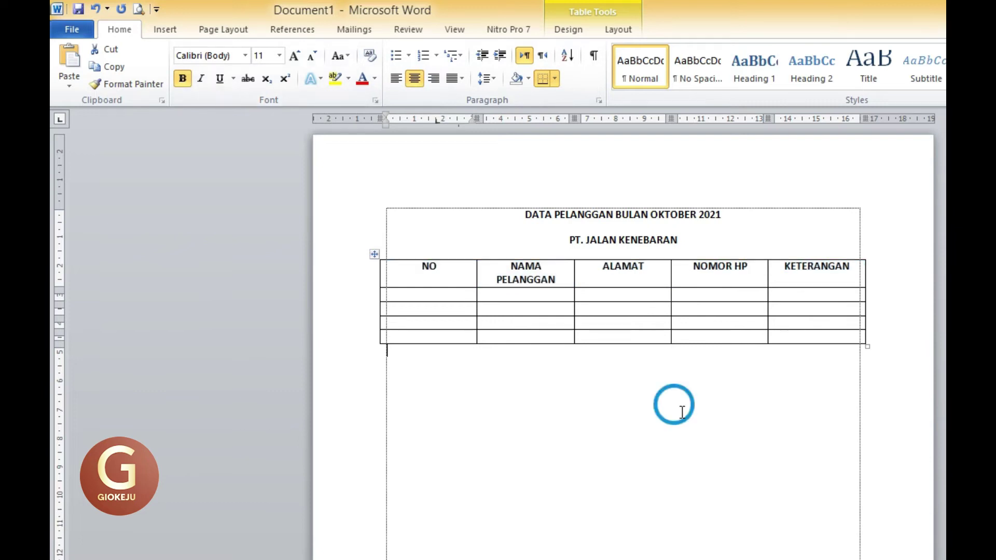
Step: Narrow the NO column and shift the other column borders left to rebalance widths
{"action": "left_click_drag", "start_coordinate": [477, 299], "coordinate": [414, 296]}
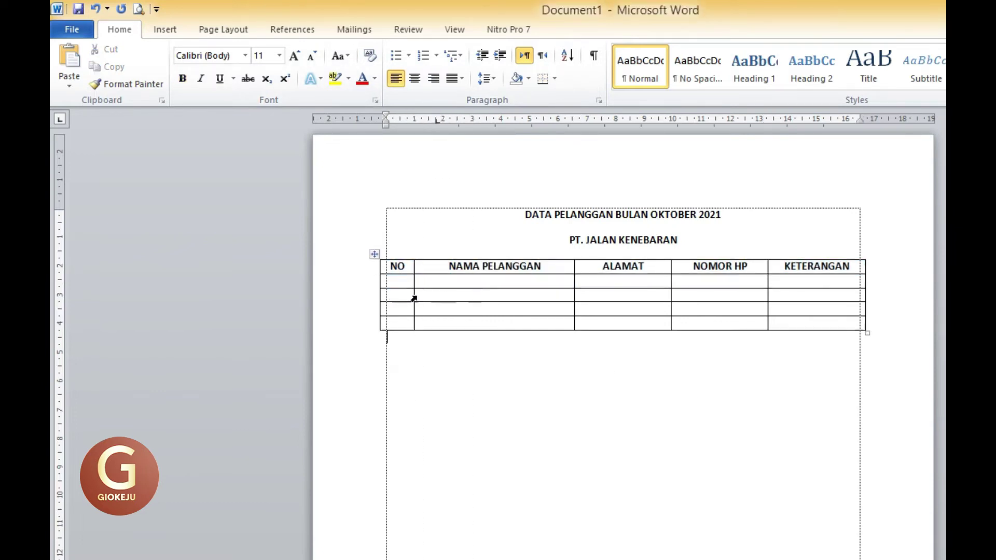
{"action": "left_click_drag", "start_coordinate": [573, 297], "coordinate": [551, 296]}
{"action": "left_click_drag", "start_coordinate": [670, 297], "coordinate": [658, 297]}
{"action": "left_click_drag", "start_coordinate": [767, 296], "coordinate": [759, 296]}
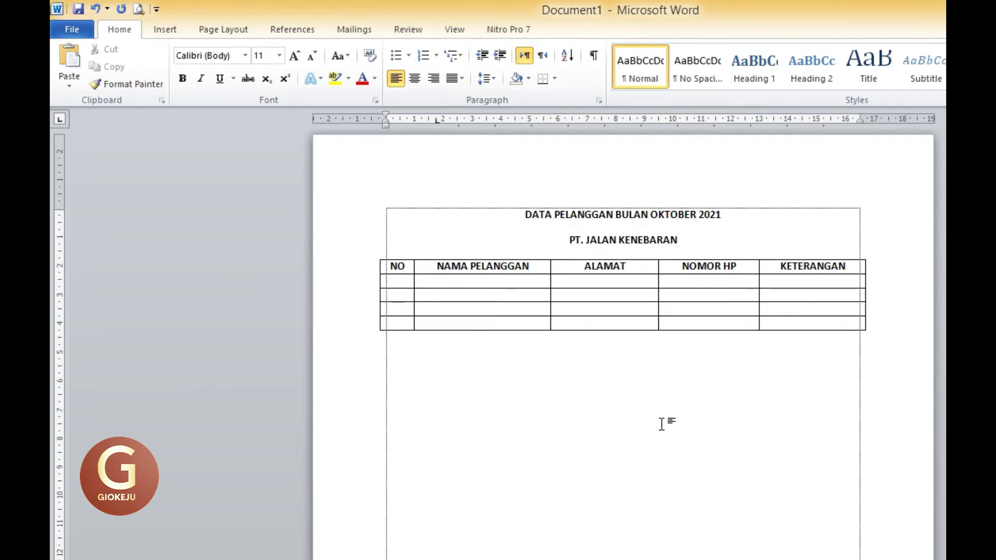
Step: Copy the two title lines DATA PELANGGAN BULAN OKTOBER 2021 and PT. JALAN KENEBARAN
{"action": "scroll", "coordinate": [660, 424], "scroll_direction": "down", "scroll_amount": 5}
{"action": "scroll", "coordinate": [660, 424], "scroll_direction": "down", "scroll_amount": 2}
{"action": "scroll", "coordinate": [658, 424], "scroll_direction": "up", "scroll_amount": 4}
{"action": "scroll", "coordinate": [656, 423], "scroll_direction": "up", "scroll_amount": 1}
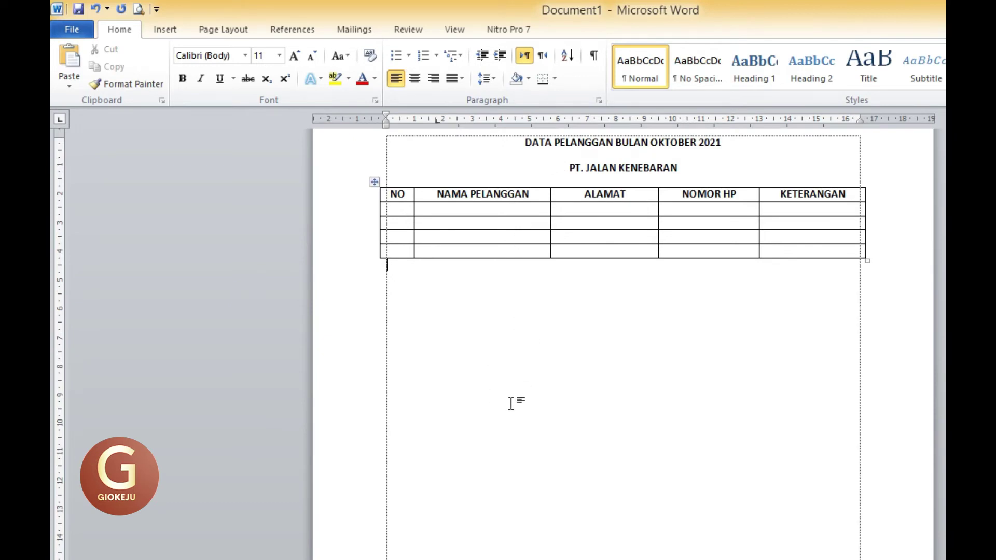
{"action": "scroll", "coordinate": [510, 451], "scroll_direction": "down", "scroll_amount": 6}
{"action": "scroll", "coordinate": [466, 526], "scroll_direction": "up", "scroll_amount": 3}
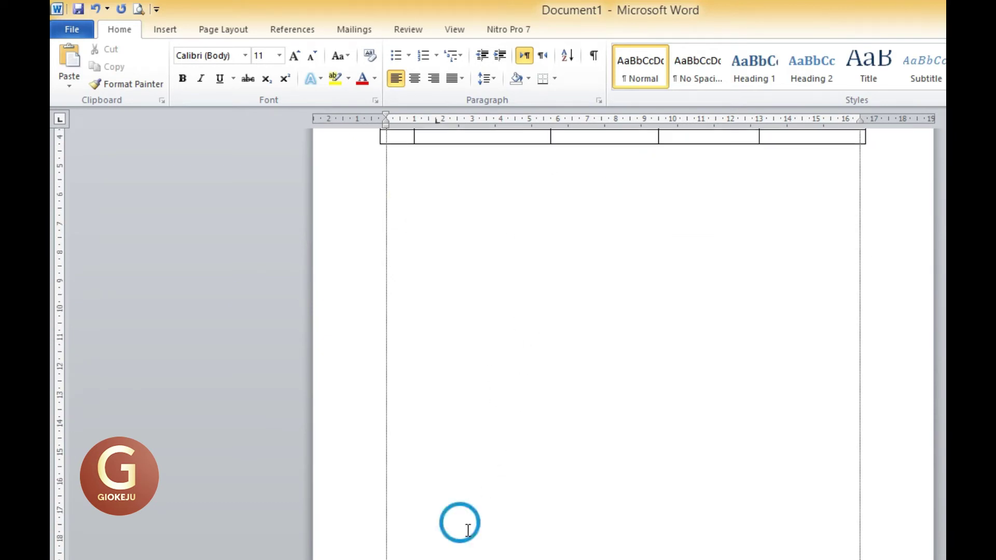
{"action": "scroll", "coordinate": [622, 337], "scroll_direction": "down", "scroll_amount": 4}
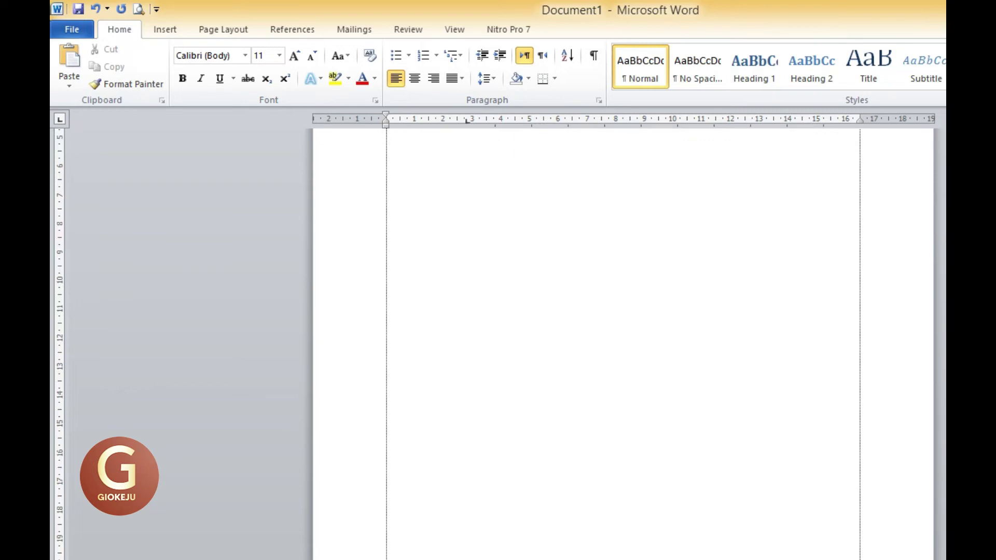
{"action": "scroll", "coordinate": [622, 337], "scroll_direction": "down", "scroll_amount": 3}
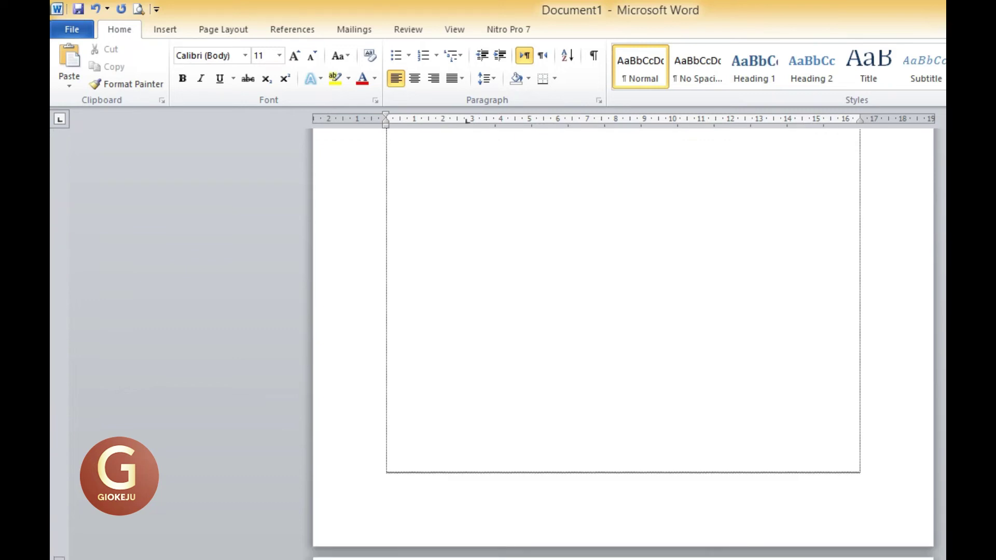
{"action": "scroll", "coordinate": [597, 542], "scroll_direction": "down", "scroll_amount": 3}
{"action": "scroll", "coordinate": [596, 539], "scroll_direction": "down", "scroll_amount": 2}
{"action": "key", "text": "ctrl+v"}
{"action": "left_click_drag", "start_coordinate": [523, 144], "coordinate": [664, 171]}
{"action": "right_click", "coordinate": [660, 170]}
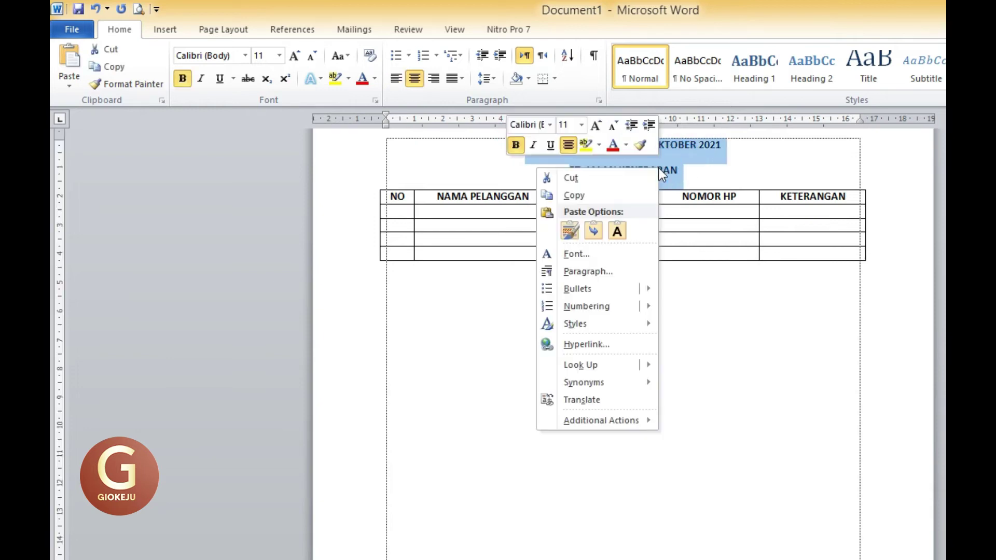
{"action": "left_click", "coordinate": [595, 195]}
Step: Paste the title lines at the top of the next page, keeping source formatting
{"action": "scroll", "coordinate": [552, 375], "scroll_direction": "down", "scroll_amount": 5}
{"action": "scroll", "coordinate": [552, 376], "scroll_direction": "down", "scroll_amount": 2}
{"action": "scroll", "coordinate": [552, 376], "scroll_direction": "down", "scroll_amount": 3}
{"action": "scroll", "coordinate": [550, 376], "scroll_direction": "down", "scroll_amount": 3}
{"action": "scroll", "coordinate": [416, 363], "scroll_direction": "down", "scroll_amount": 2}
{"action": "scroll", "coordinate": [415, 363], "scroll_direction": "down", "scroll_amount": 2}
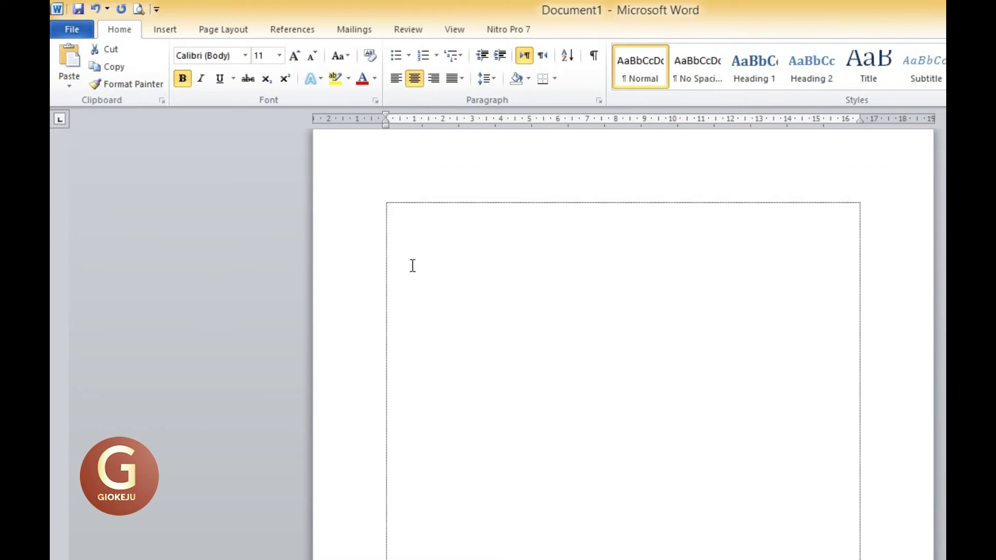
{"action": "right_click", "coordinate": [395, 209]}
{"action": "left_click", "coordinate": [306, 274]}
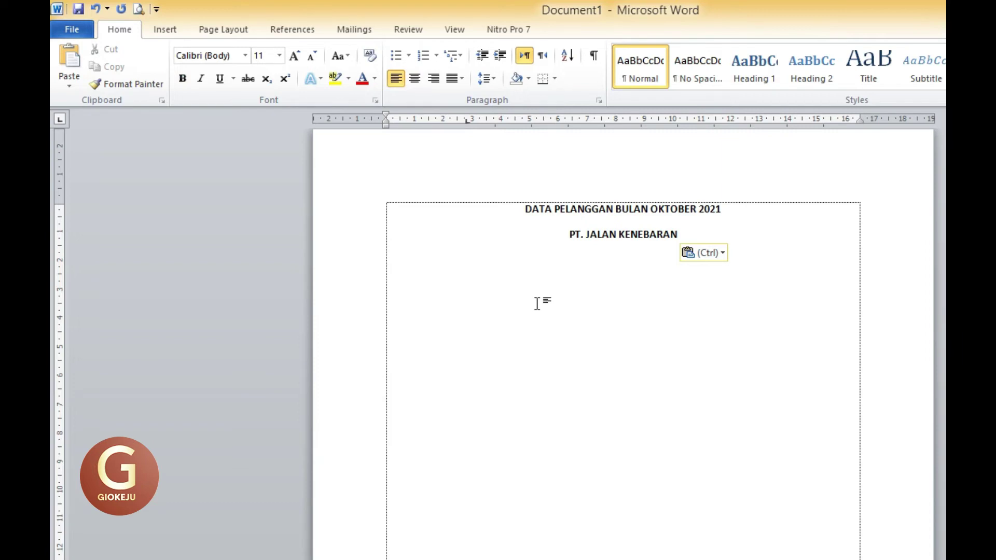
{"action": "left_click", "coordinate": [164, 29]}
{"action": "left_click", "coordinate": [174, 91]}
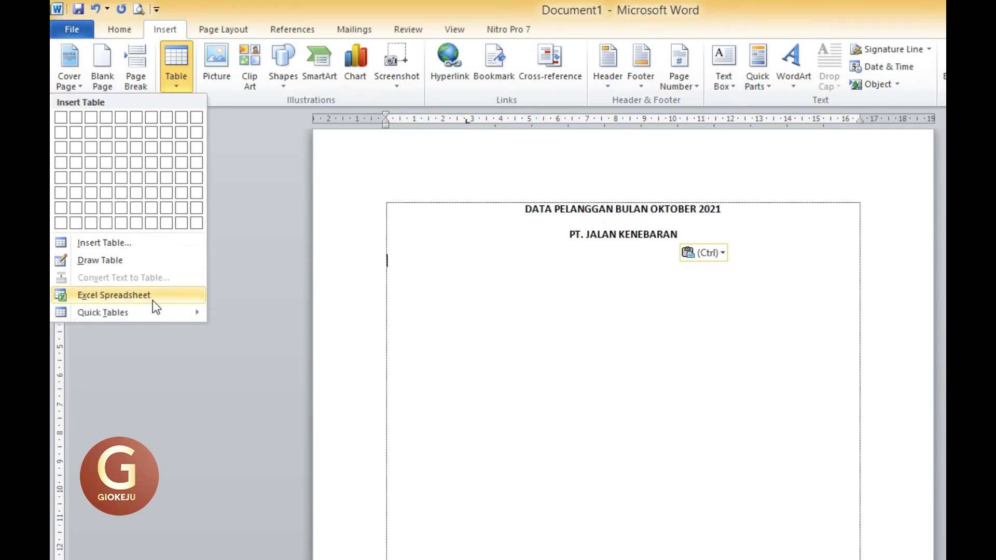
Step: Insert an embedded Excel spreadsheet, widen it to columns A–J, and select cells A1:E1
{"action": "left_click", "coordinate": [120, 295]}
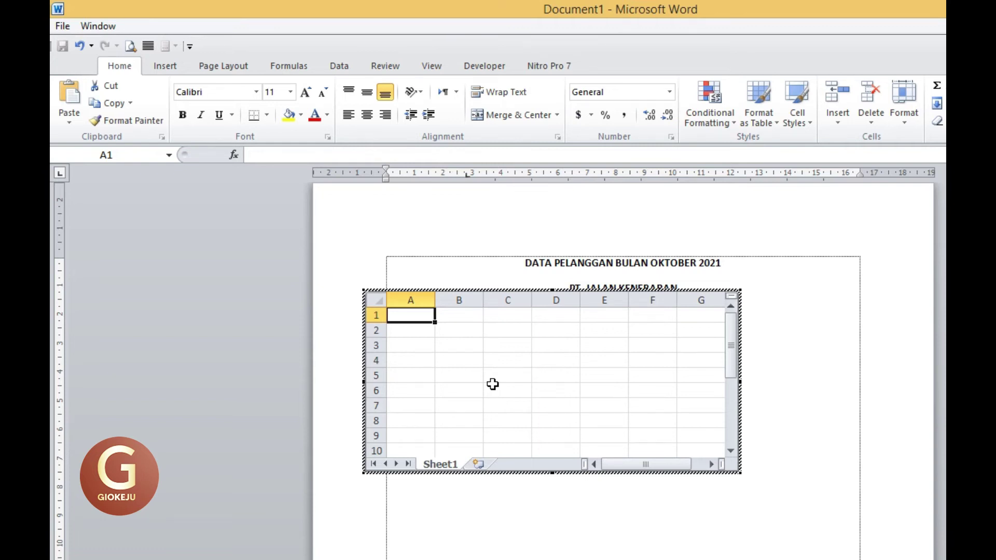
{"action": "left_click_drag", "start_coordinate": [740, 382], "coordinate": [884, 385]}
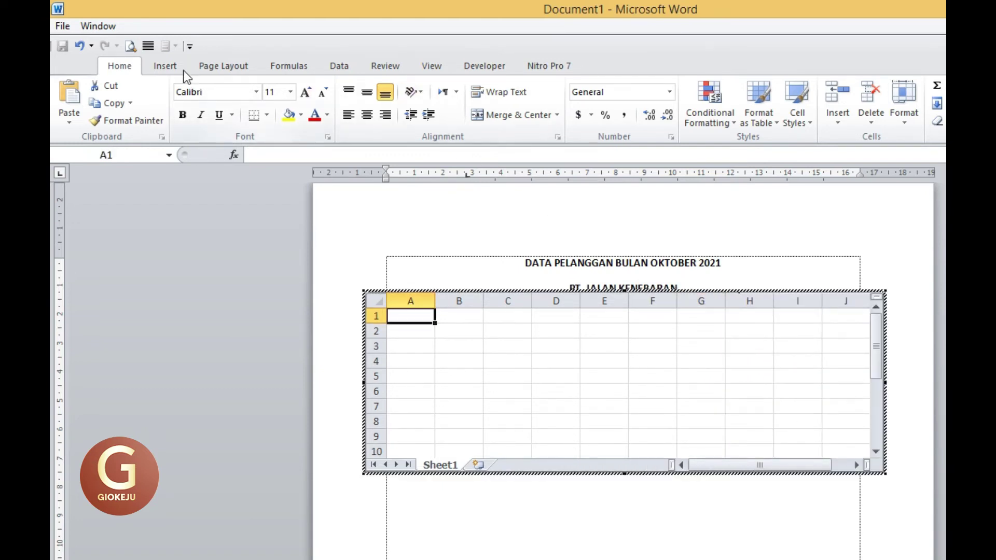
{"action": "left_click", "coordinate": [166, 67]}
{"action": "left_click", "coordinate": [241, 67]}
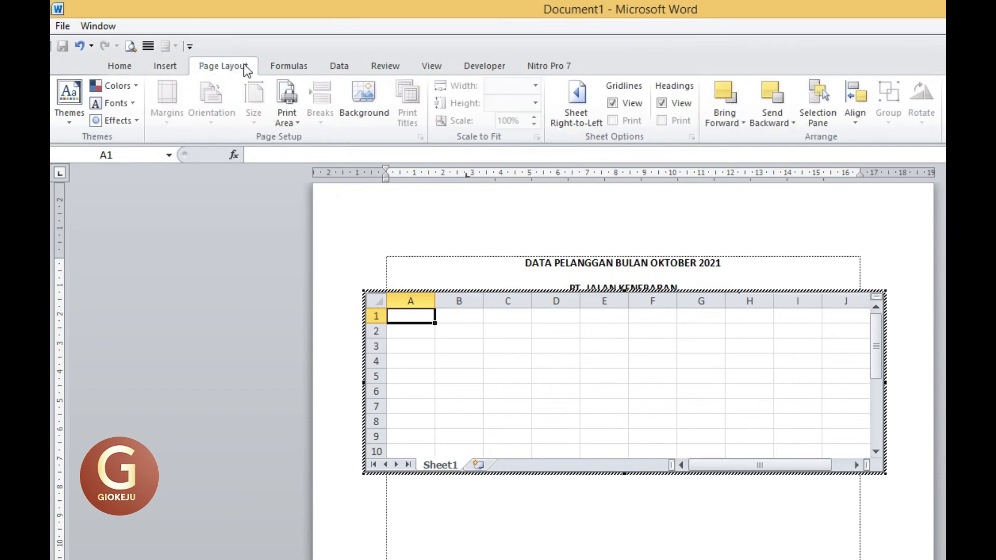
{"action": "left_click", "coordinate": [294, 68]}
{"action": "left_click", "coordinate": [202, 65]}
{"action": "left_click", "coordinate": [167, 70]}
{"action": "left_click", "coordinate": [136, 72]}
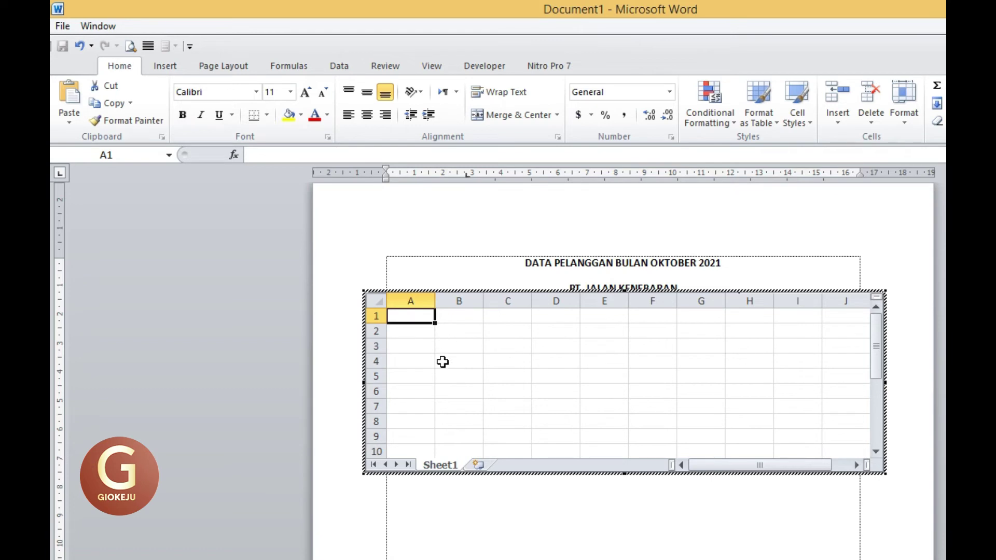
{"action": "left_click_drag", "start_coordinate": [418, 317], "coordinate": [604, 316]}
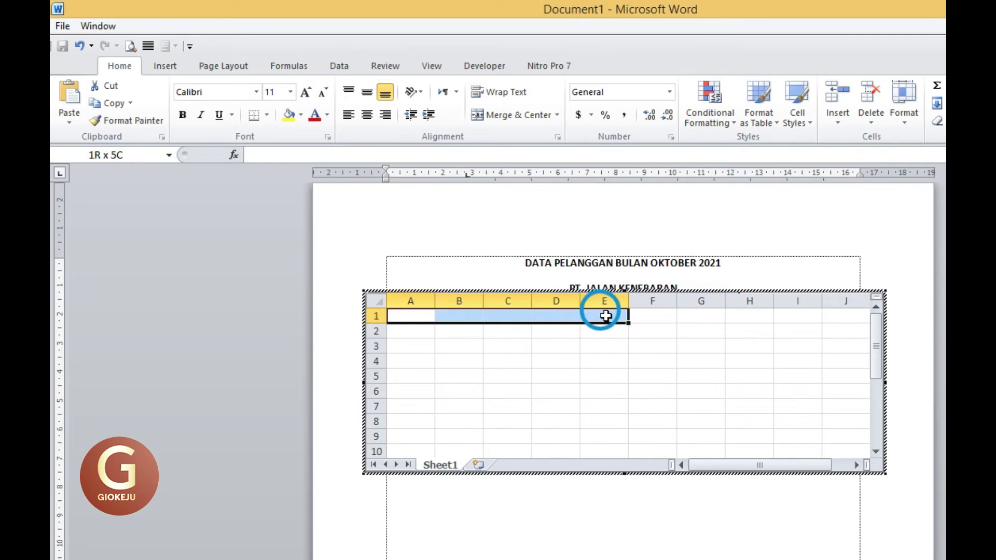
Step: Apply All Borders to cells A1:E5 of the embedded sheet
{"action": "left_click_drag", "start_coordinate": [605, 315], "coordinate": [612, 377]}
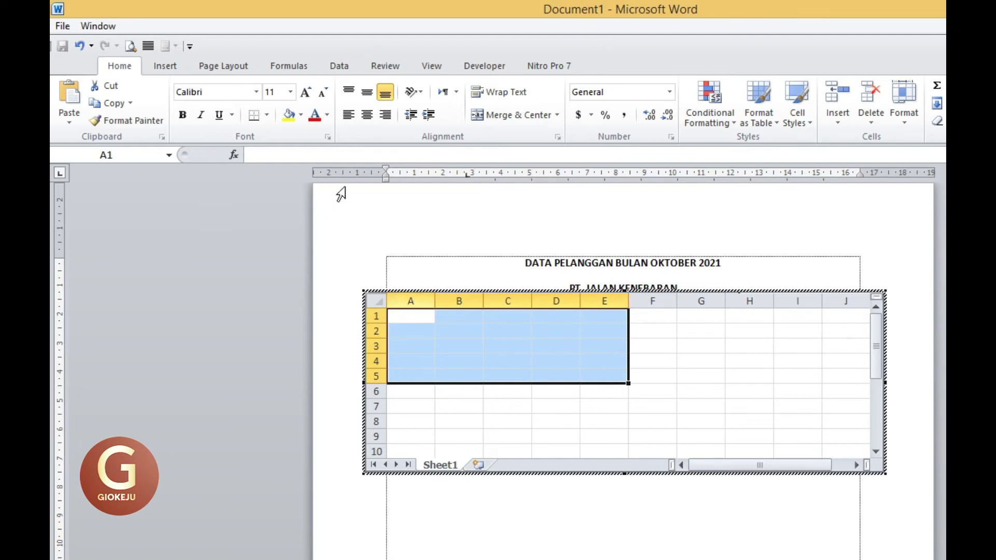
{"action": "left_click", "coordinate": [267, 115]}
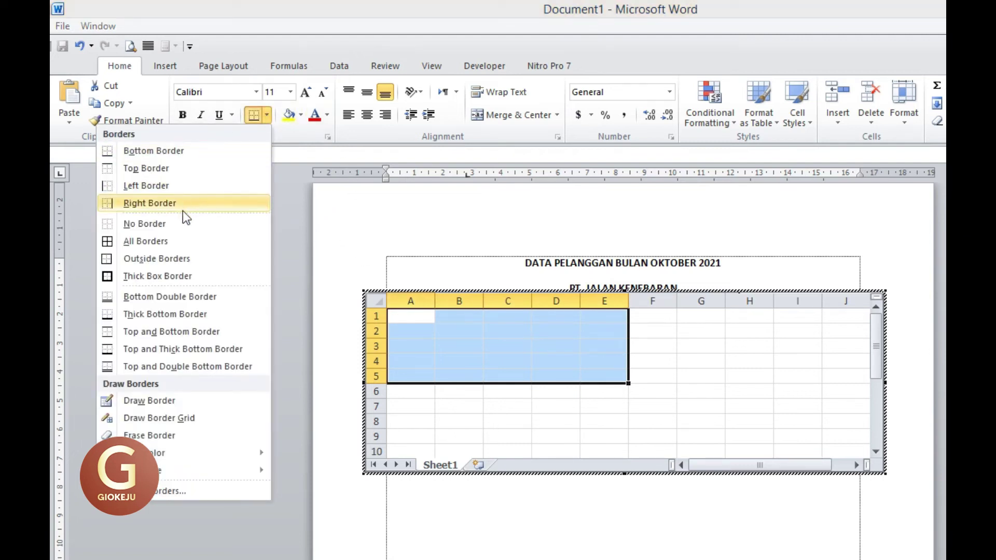
{"action": "left_click", "coordinate": [136, 241]}
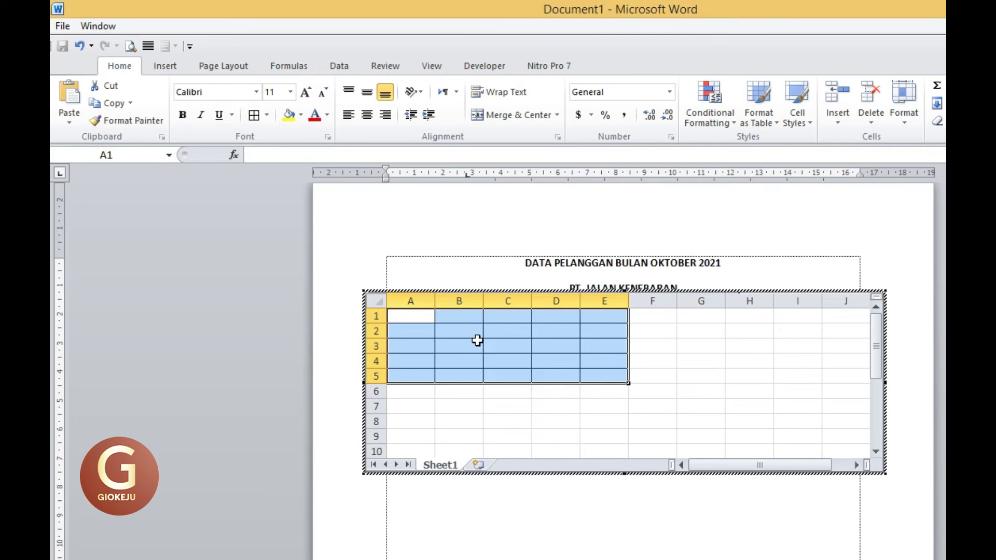
{"action": "left_click", "coordinate": [665, 395]}
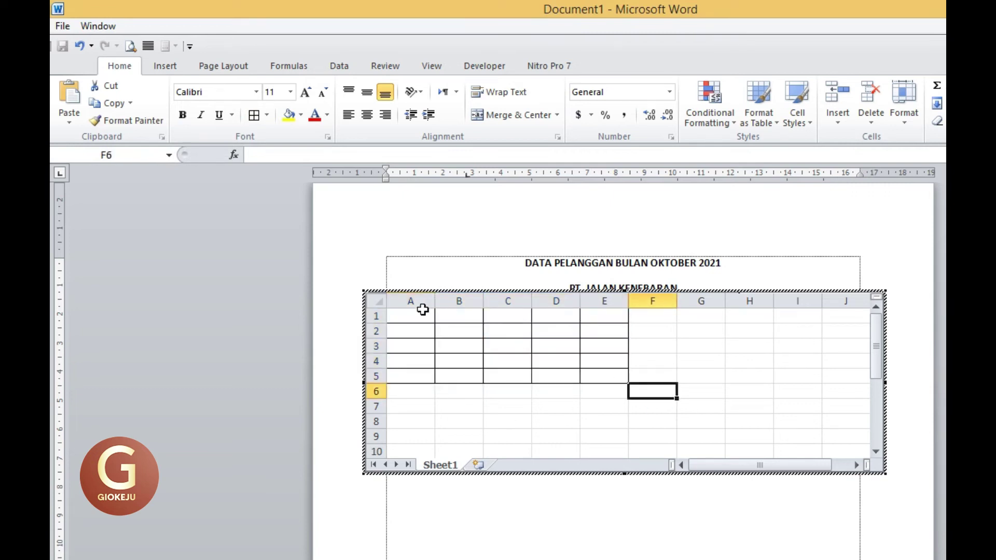
{"action": "left_click", "coordinate": [423, 311]}
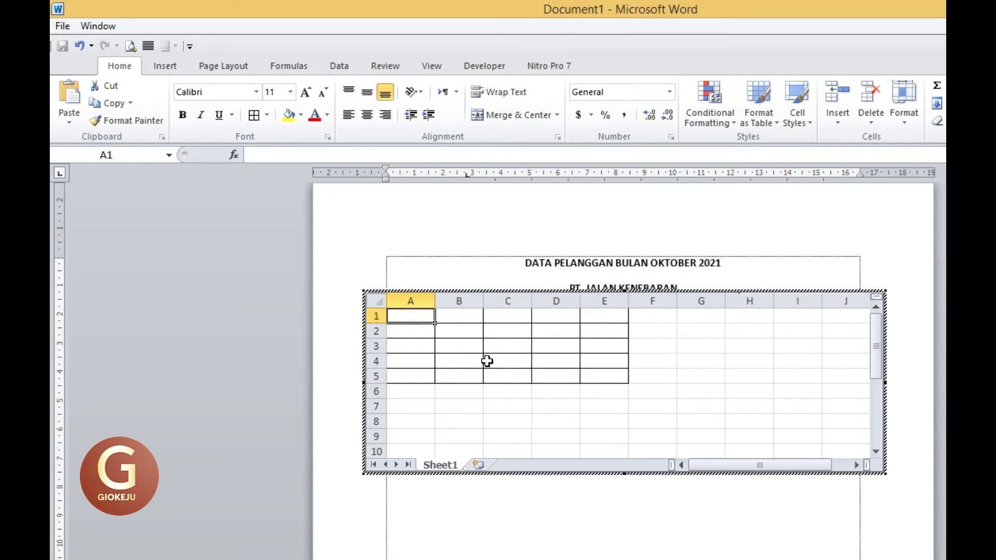
Step: Enter headers NO, NAMA PELANGGAN, ALAMAT and NOMOR HP in A1:D1, widening columns B and D
{"action": "type", "text": "NO"}
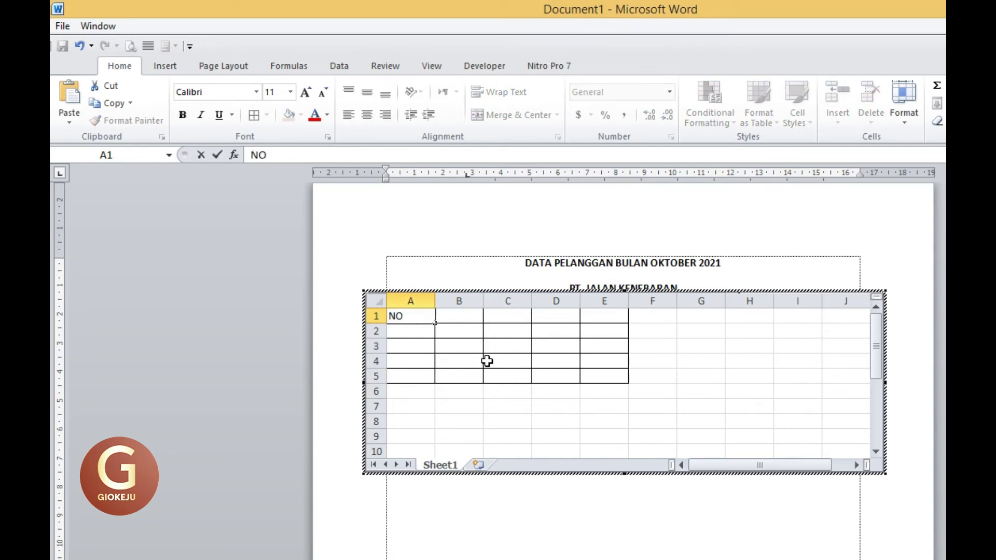
{"action": "key", "text": "Tab"}
{"action": "type", "text": "NAMA PELANGGAN"}
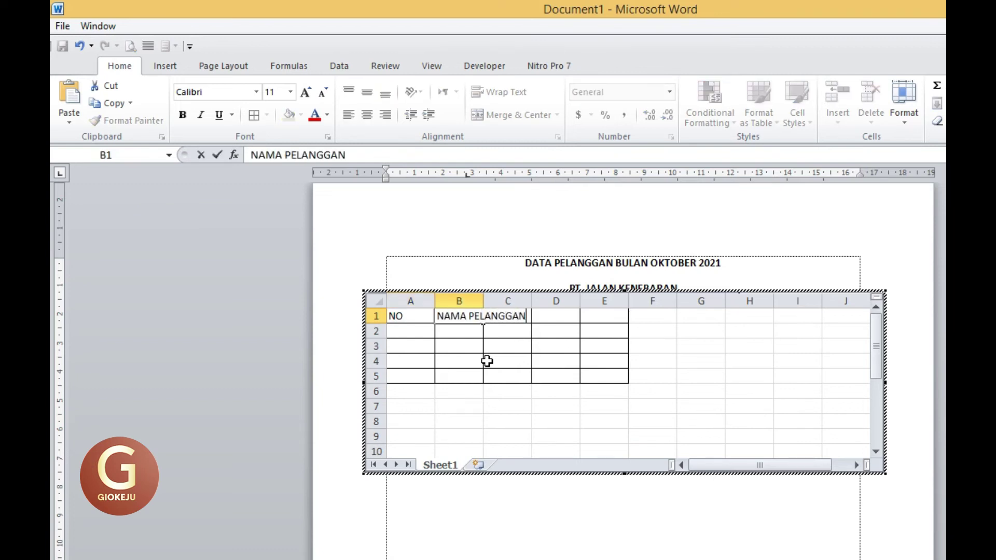
{"action": "left_click", "coordinate": [498, 387]}
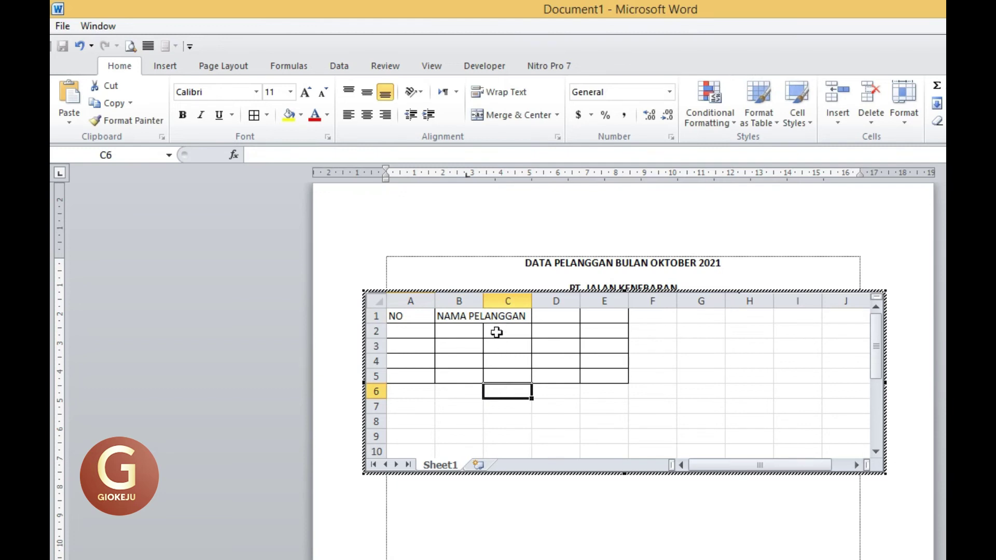
{"action": "left_click_drag", "start_coordinate": [482, 301], "coordinate": [532, 302]}
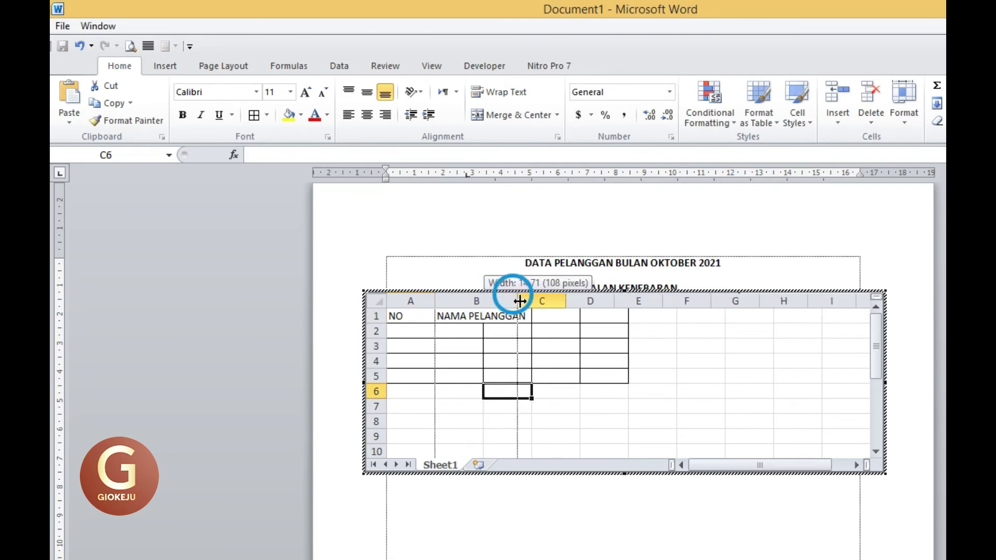
{"action": "left_click", "coordinate": [547, 318]}
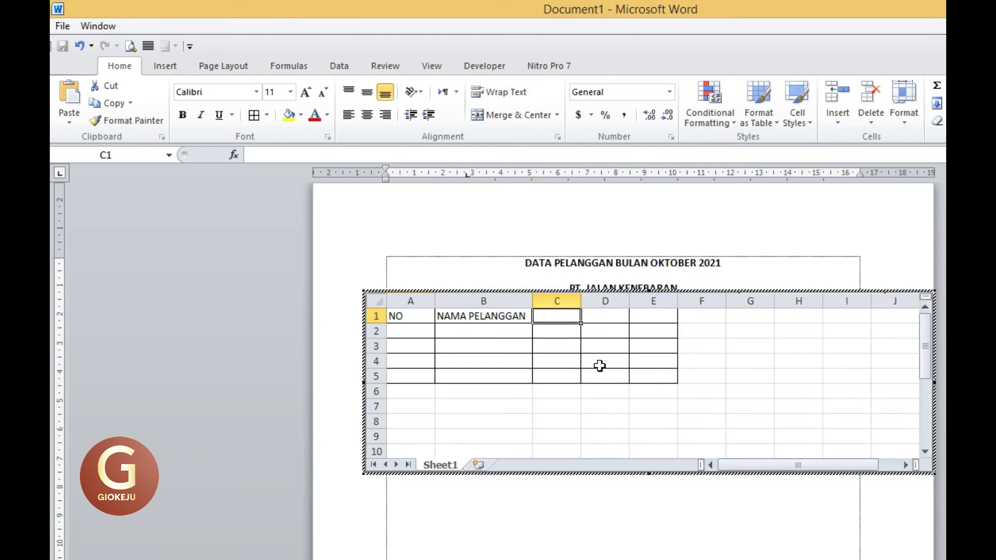
{"action": "type", "text": "ALAMAT"}
{"action": "key", "text": "Tab"}
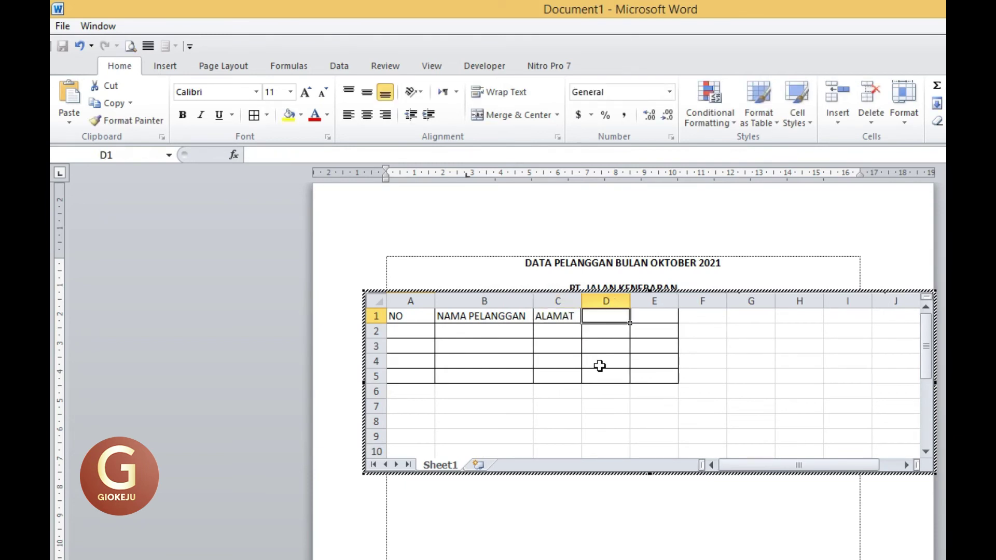
{"action": "type", "text": "NOMOR HP"}
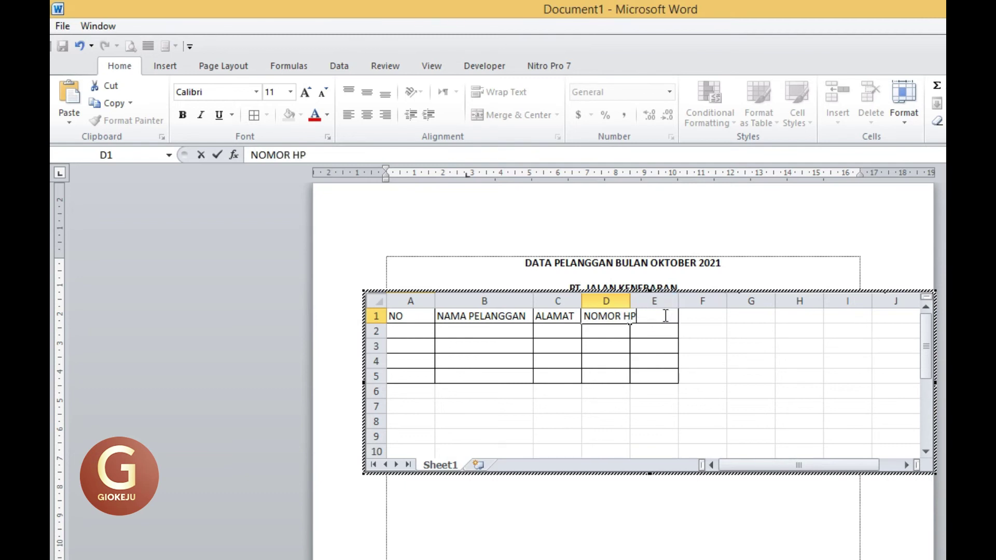
{"action": "left_click", "coordinate": [665, 316]}
{"action": "left_click_drag", "start_coordinate": [630, 301], "coordinate": [662, 301]}
Step: Add a second ALAMAT header in E1, widen columns C–E, and centre row 1
{"action": "type", "text": "ALAMAT"}
{"action": "key", "text": "Return"}
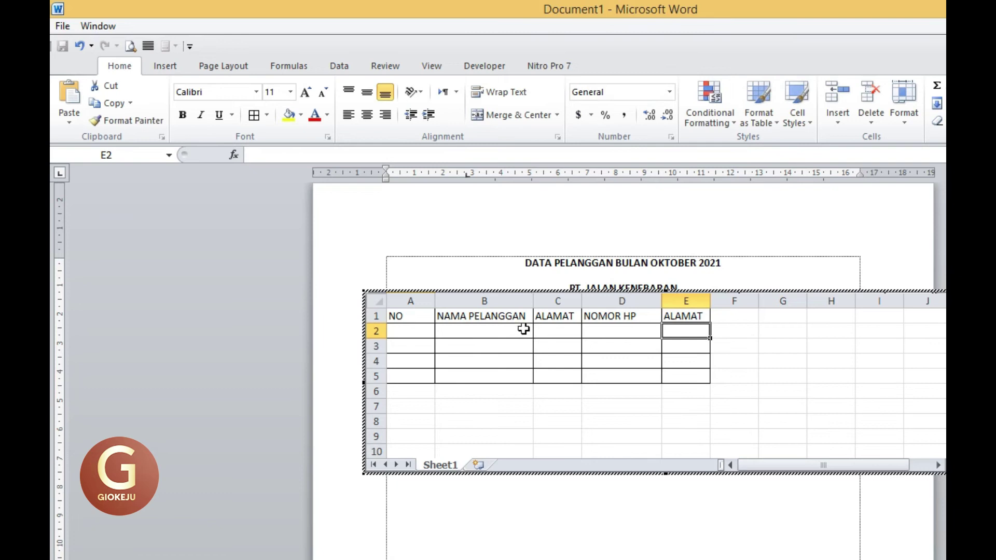
{"action": "left_click_drag", "start_coordinate": [581, 300], "coordinate": [608, 302]}
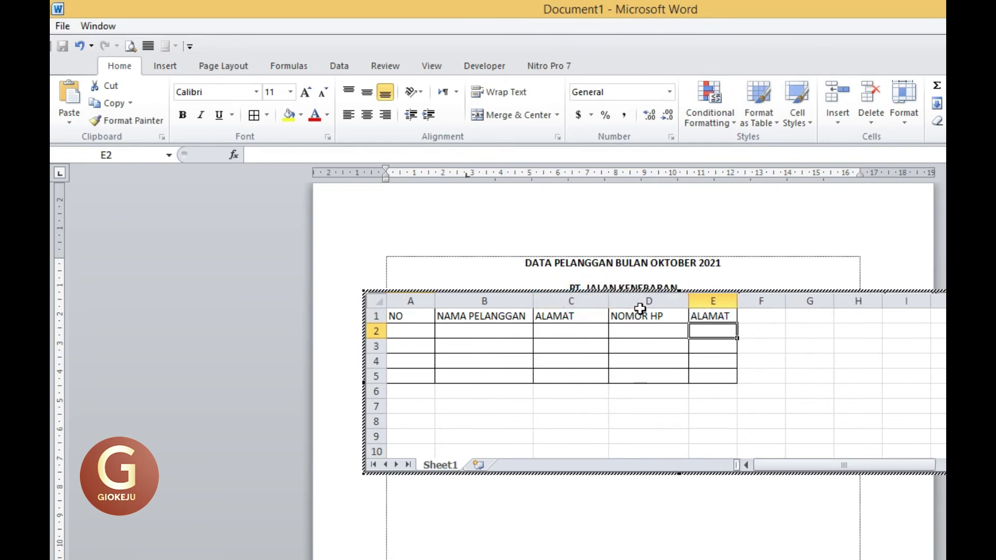
{"action": "left_click_drag", "start_coordinate": [689, 301], "coordinate": [767, 302]}
{"action": "left_click", "coordinate": [400, 317]}
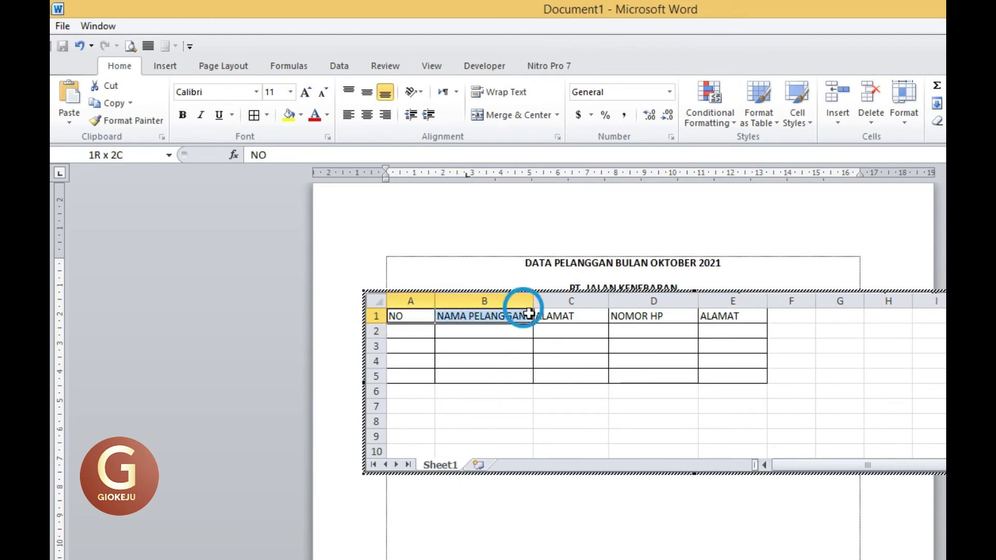
{"action": "left_click_drag", "start_coordinate": [401, 317], "coordinate": [724, 314]}
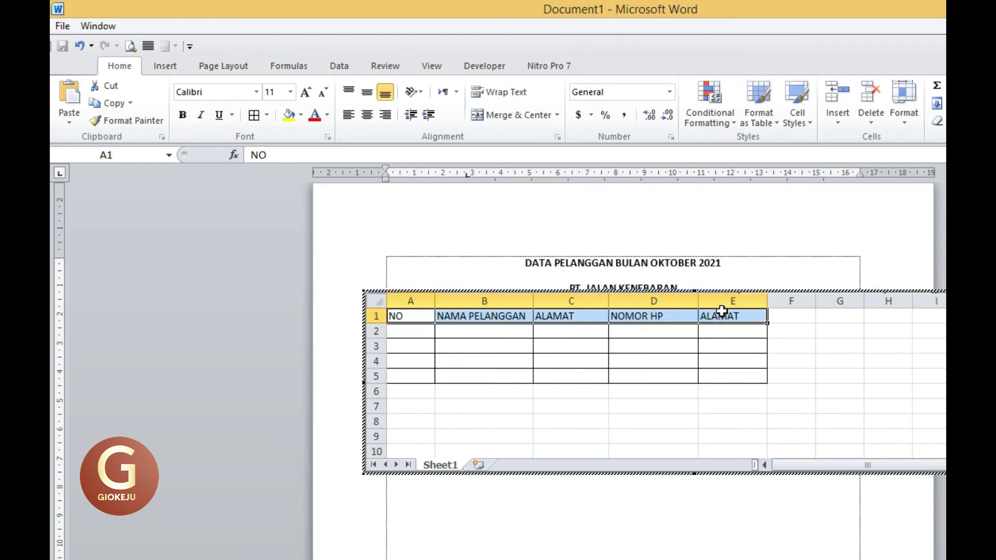
{"action": "left_click", "coordinate": [367, 116]}
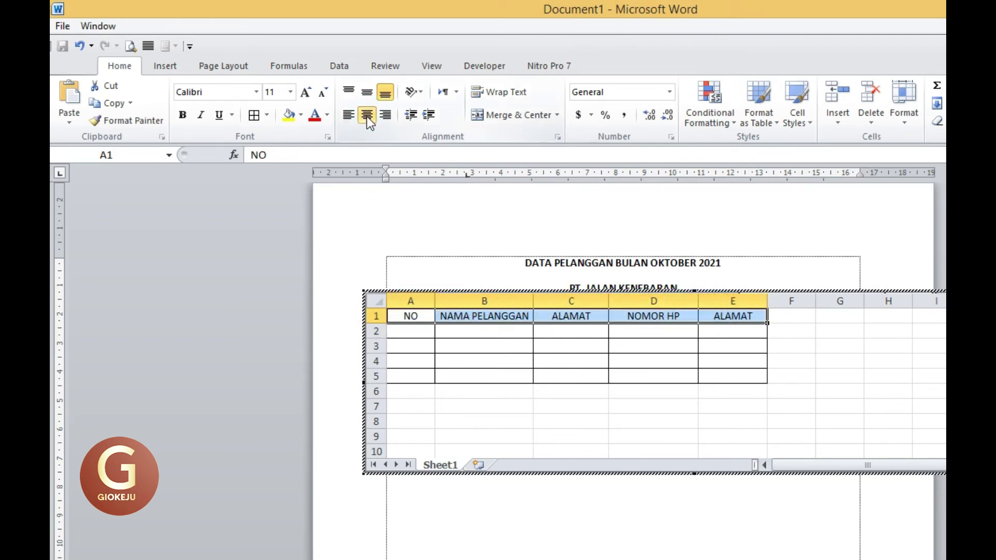
Step: Bold the header row, pull in the sheet's right edge, and return to the document
{"action": "left_click", "coordinate": [183, 115]}
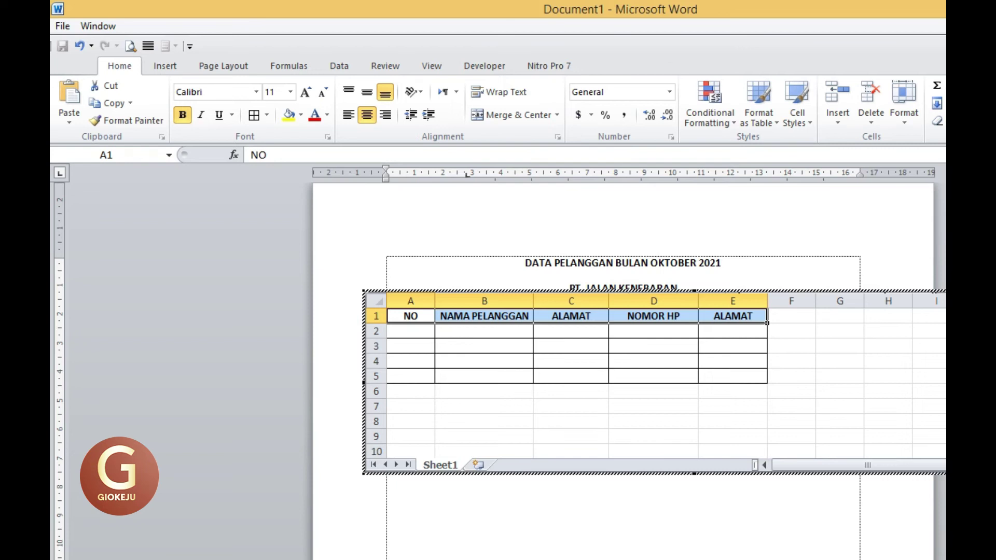
{"action": "left_click_drag", "start_coordinate": [928, 382], "coordinate": [879, 383]}
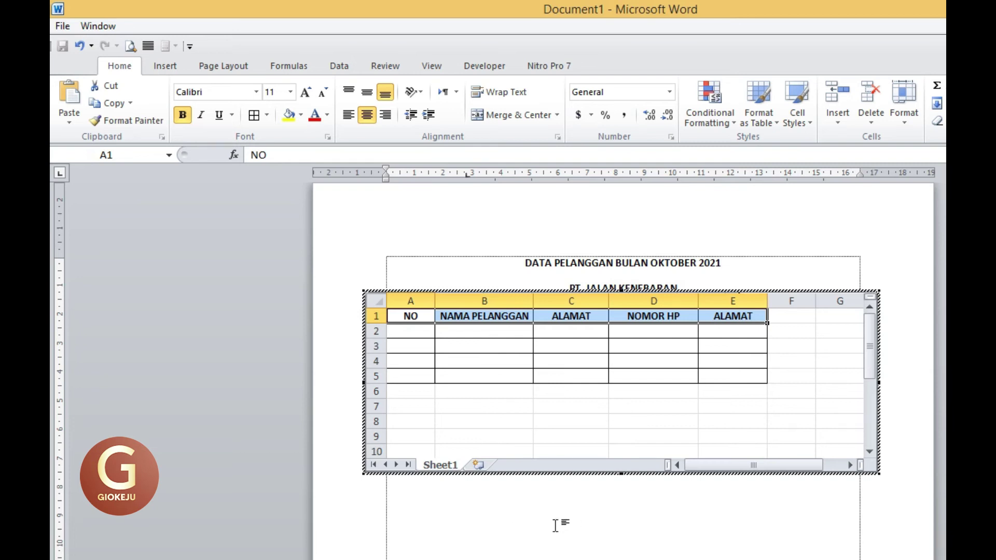
{"action": "left_click", "coordinate": [555, 525]}
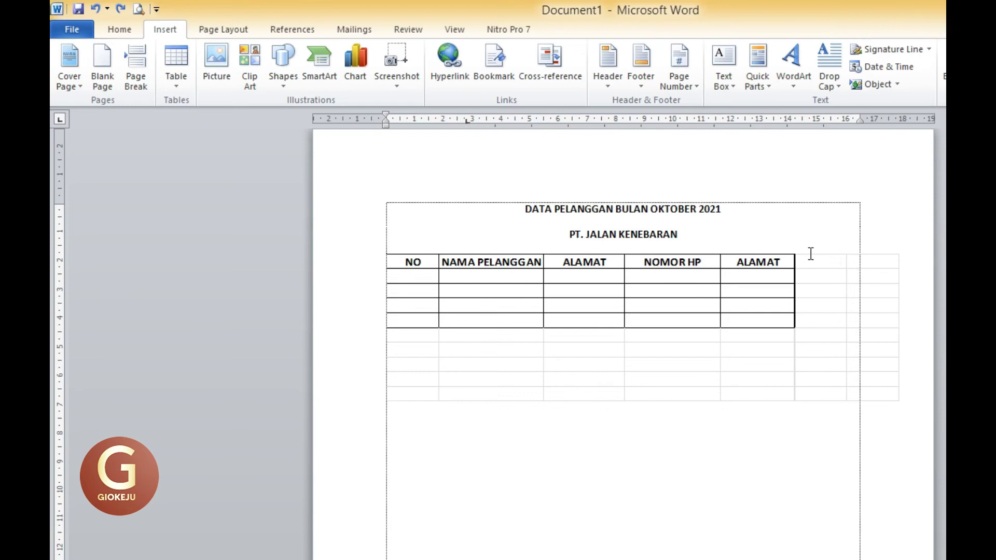
{"action": "left_click", "coordinate": [635, 317]}
Step: Crop the embedded sheet to columns A–E and rows 1–5
{"action": "double_click", "coordinate": [635, 317]}
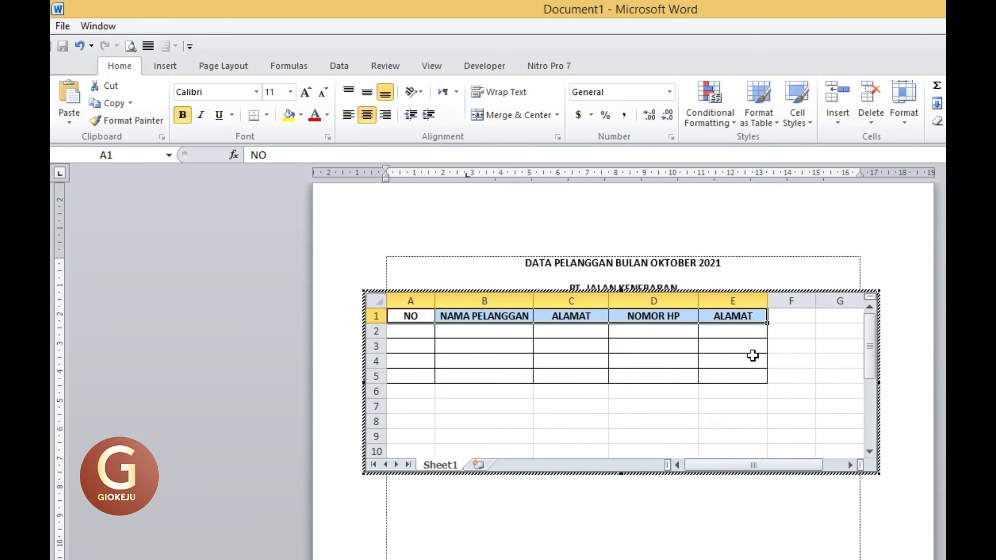
{"action": "left_click", "coordinate": [793, 296]}
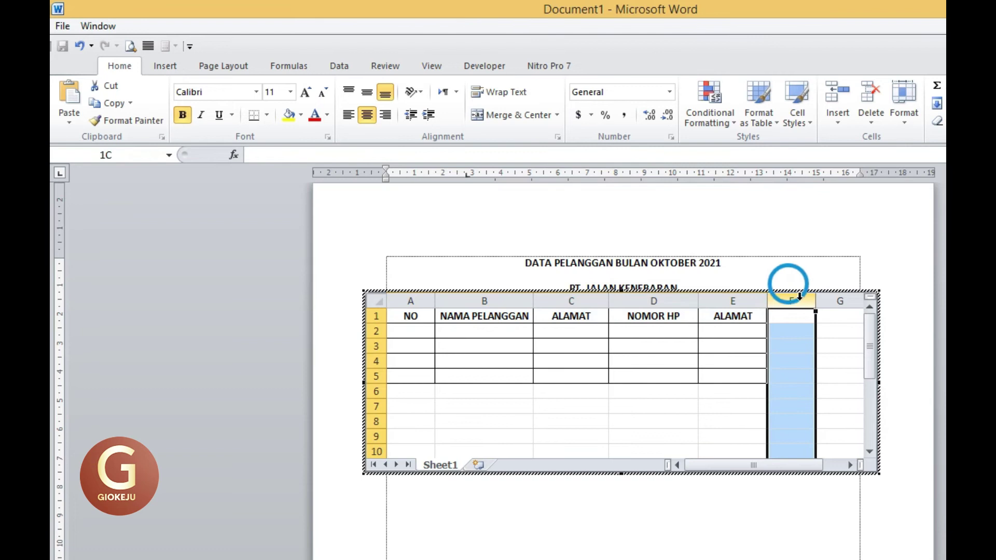
{"action": "left_click_drag", "start_coordinate": [793, 296], "coordinate": [835, 295]}
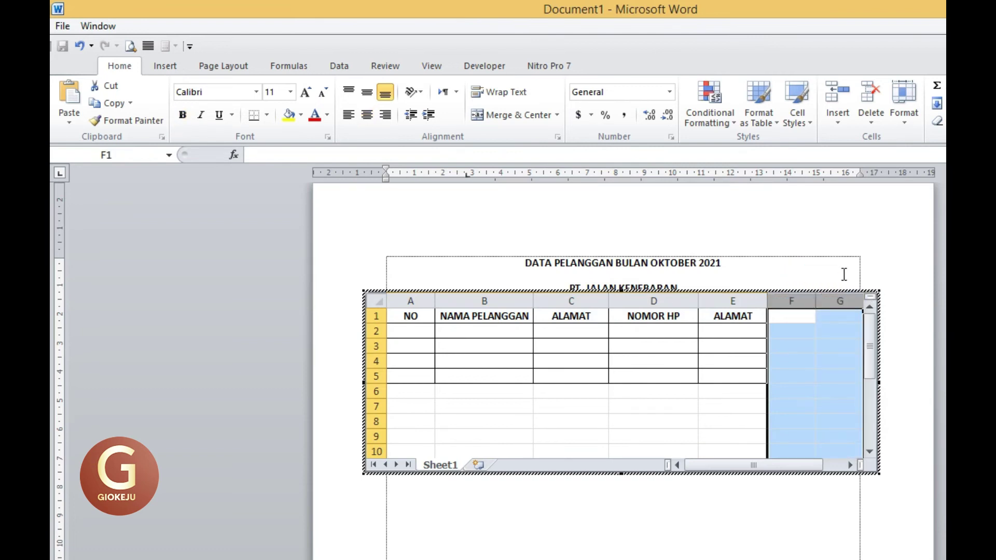
{"action": "left_click", "coordinate": [843, 274]}
{"action": "double_click", "coordinate": [841, 322]}
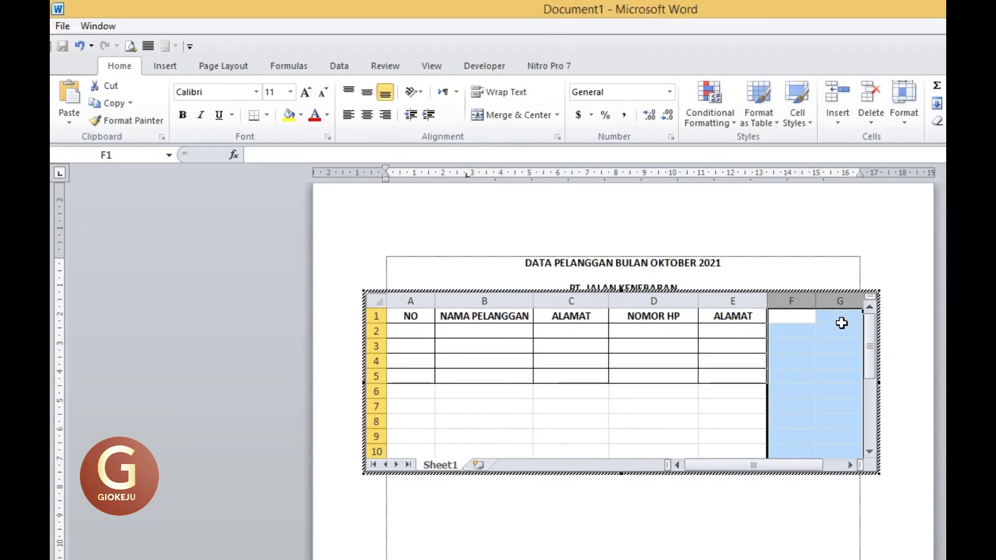
{"action": "left_click", "coordinate": [841, 379]}
{"action": "left_click_drag", "start_coordinate": [878, 393], "coordinate": [783, 386]}
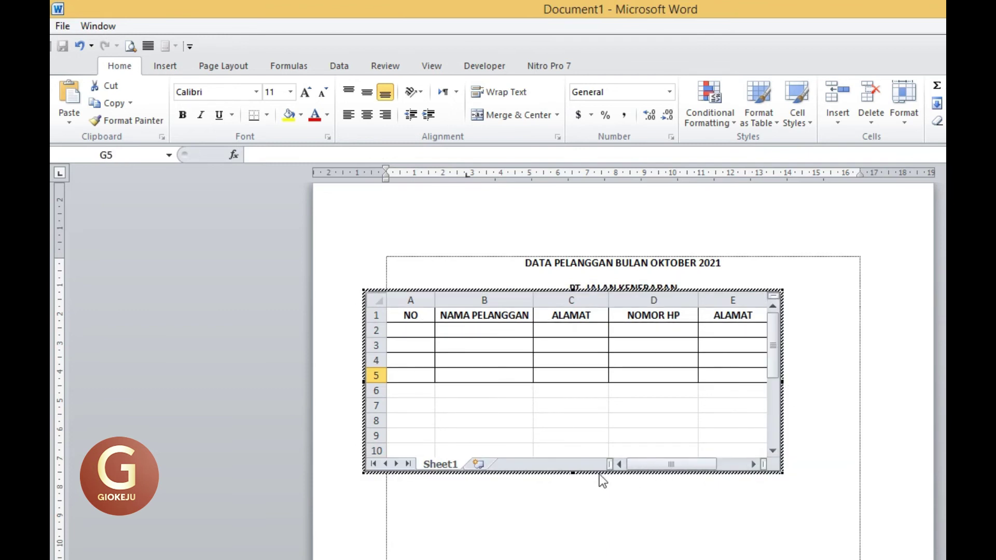
{"action": "left_click_drag", "start_coordinate": [572, 473], "coordinate": [571, 402]}
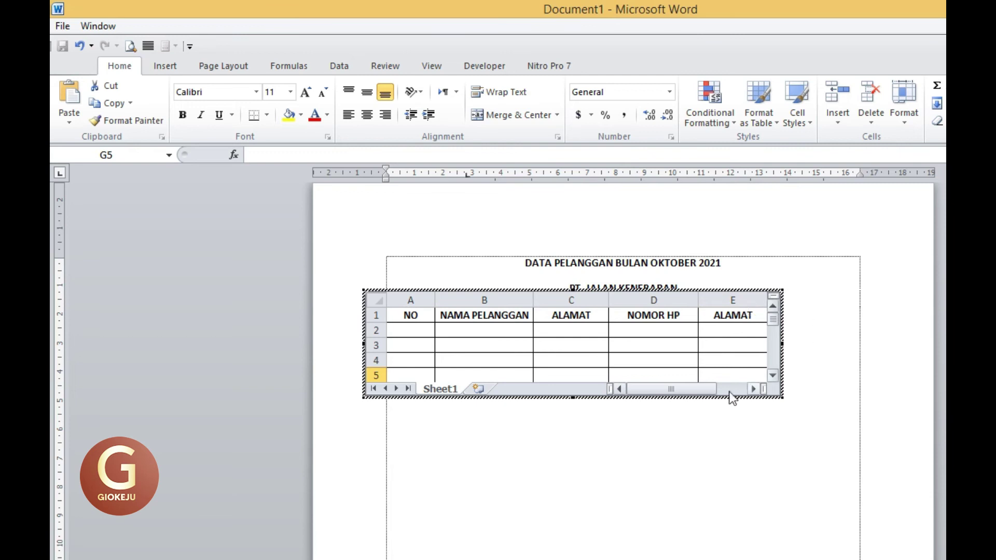
{"action": "left_click", "coordinate": [592, 462]}
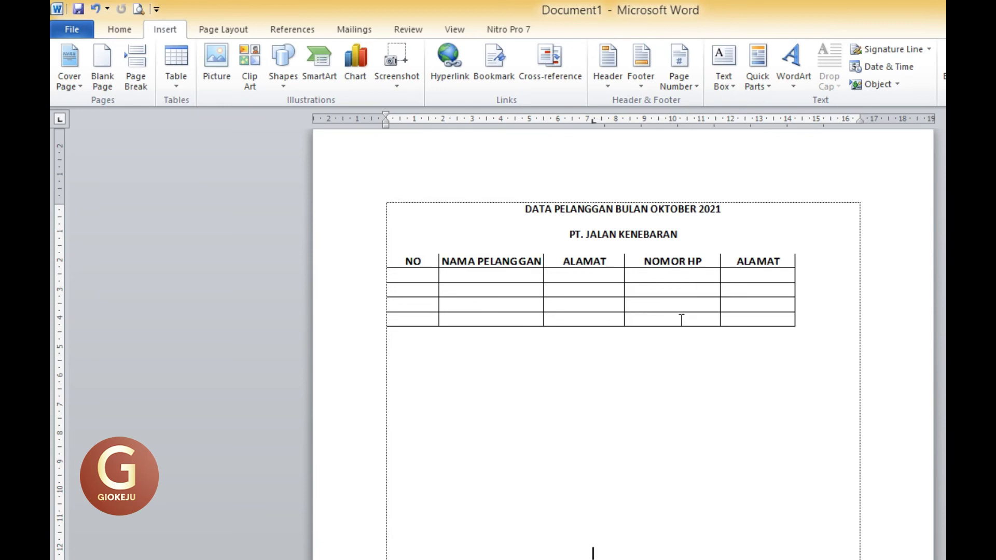
Step: Reopen the embedded sheet, select cell A2, and return to the document
{"action": "left_click", "coordinate": [584, 285]}
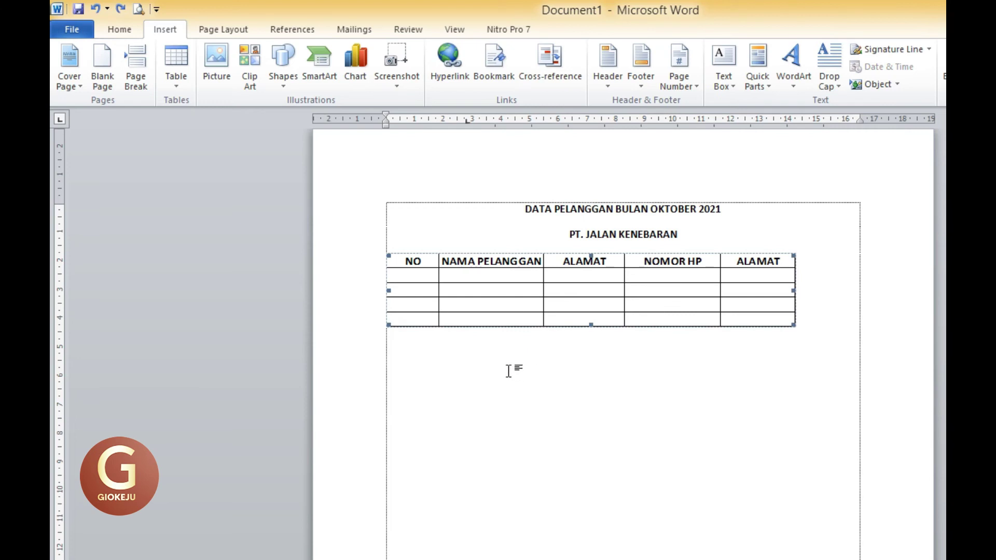
{"action": "double_click", "coordinate": [478, 292]}
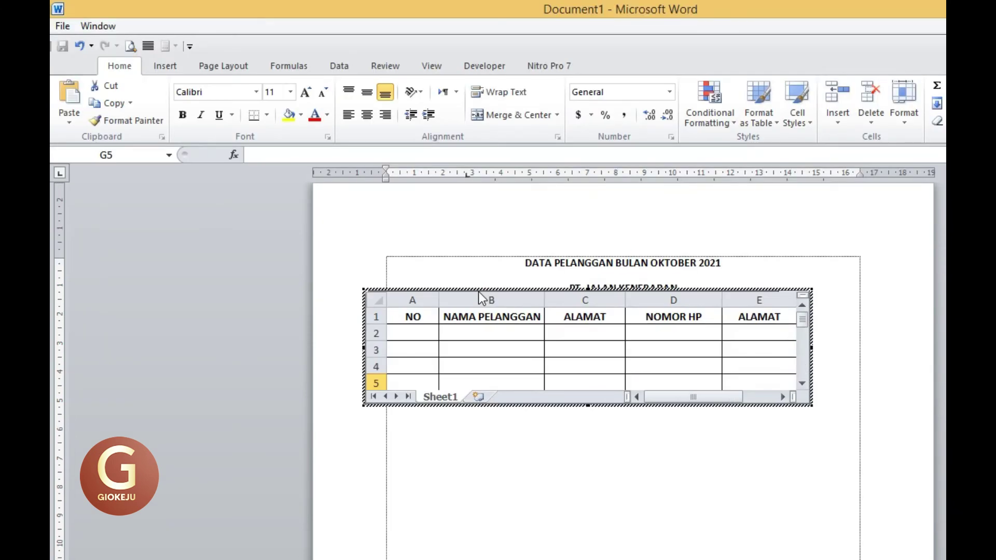
{"action": "left_click", "coordinate": [416, 334]}
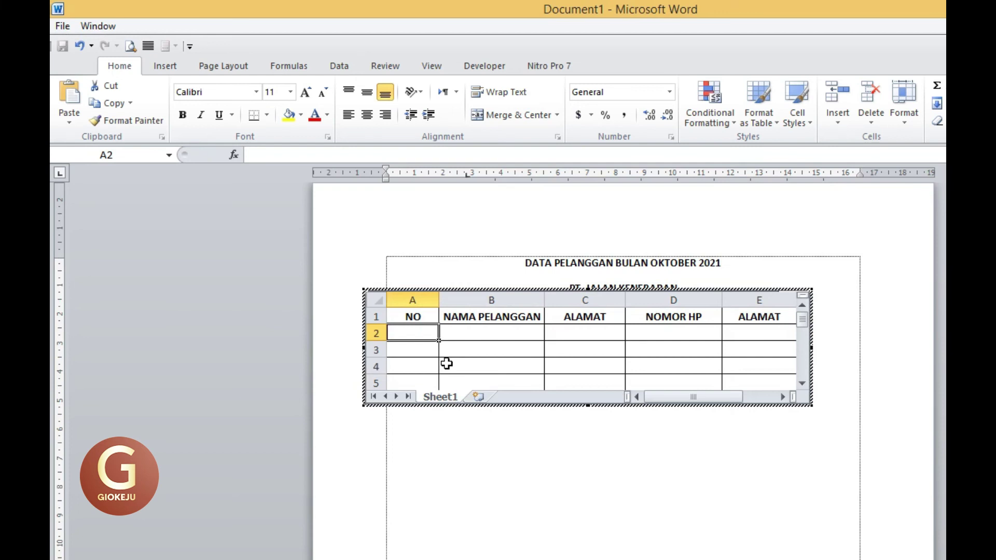
{"action": "left_click", "coordinate": [517, 442]}
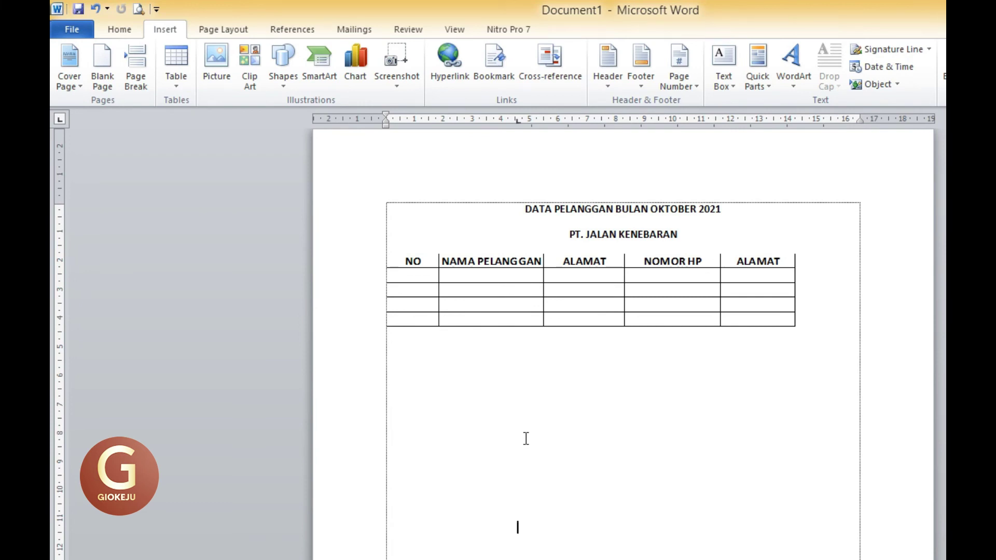
Step: Undo the last change and copy the DATA PELANGGAN and PT. JALAN KENEBARAN title lines
{"action": "scroll", "coordinate": [630, 409], "scroll_direction": "down", "scroll_amount": 10}
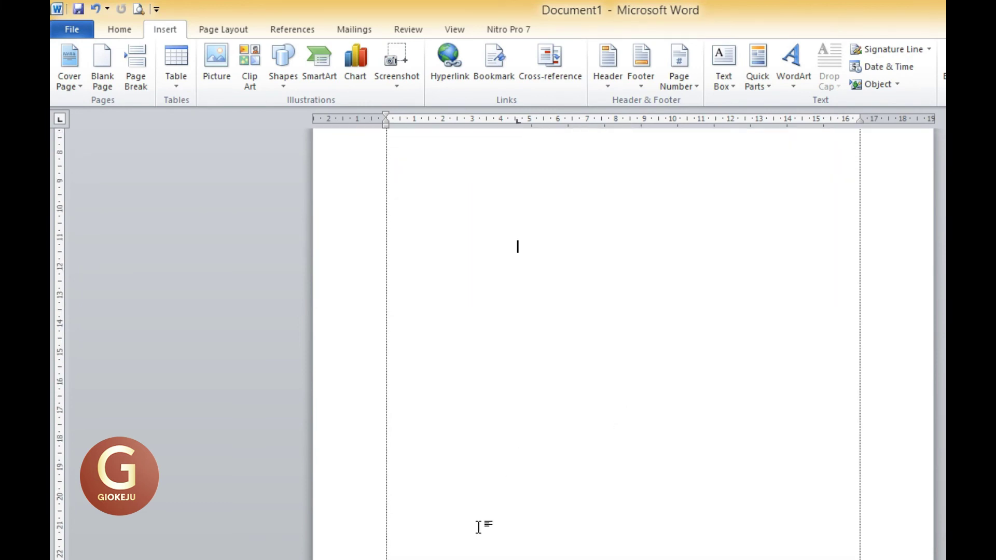
{"action": "key", "text": "ctrl+z"}
{"action": "scroll", "coordinate": [623, 342], "scroll_direction": "down", "scroll_amount": 5}
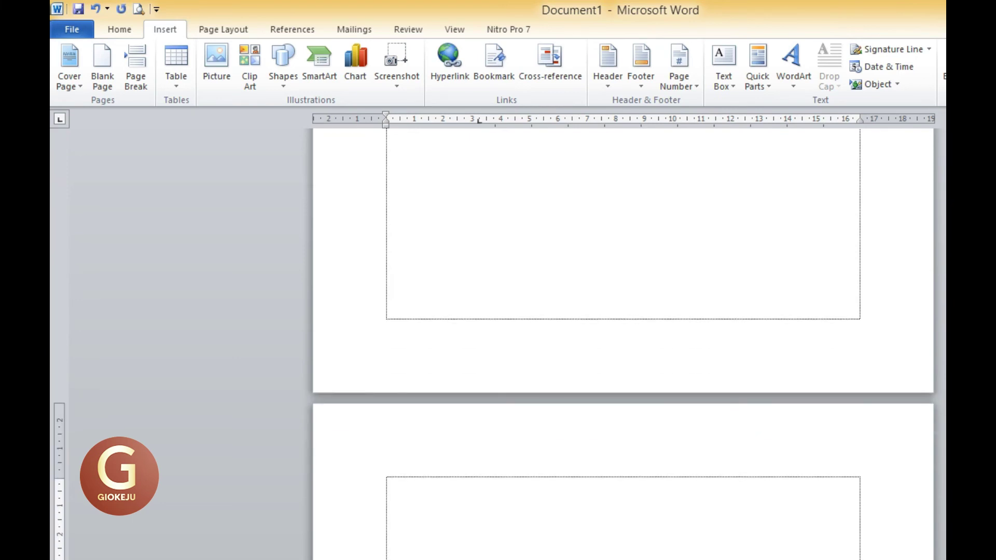
{"action": "scroll", "coordinate": [596, 293], "scroll_direction": "down", "scroll_amount": 5}
{"action": "key", "text": "ctrl+v"}
{"action": "scroll", "coordinate": [596, 293], "scroll_direction": "up", "scroll_amount": 1}
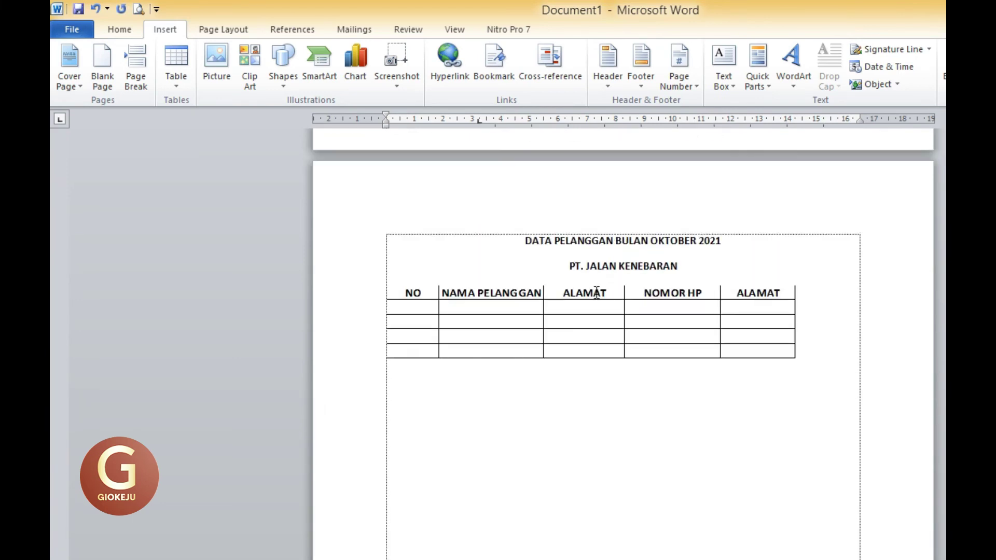
{"action": "left_click_drag", "start_coordinate": [525, 241], "coordinate": [661, 268]}
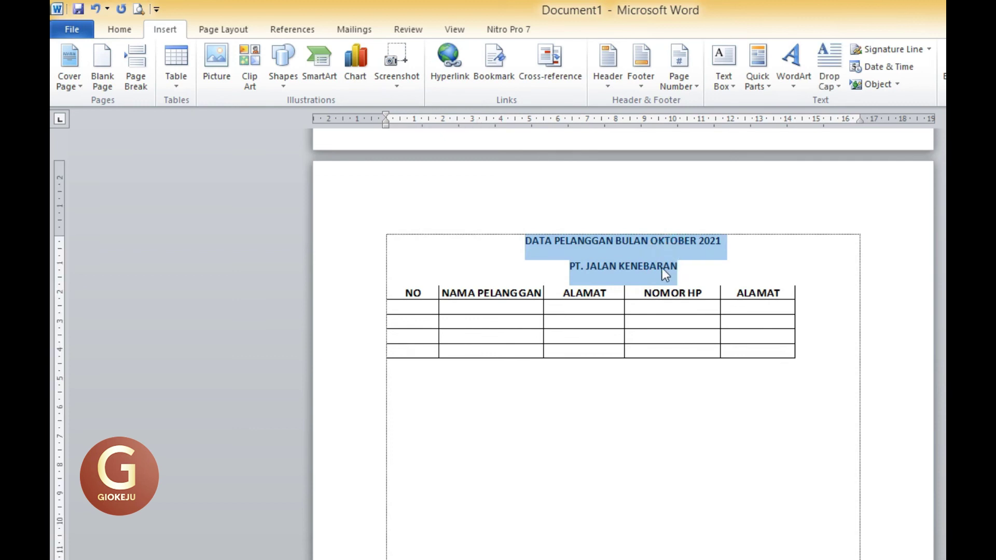
{"action": "right_click", "coordinate": [653, 265]}
{"action": "left_click", "coordinate": [568, 292]}
Step: Paste the title lines at the top of the next page and centre PT. JALAN KENEBARAN
{"action": "scroll", "coordinate": [588, 485], "scroll_direction": "down", "scroll_amount": 3}
{"action": "scroll", "coordinate": [588, 485], "scroll_direction": "down", "scroll_amount": 4}
{"action": "scroll", "coordinate": [587, 485], "scroll_direction": "down", "scroll_amount": 3}
{"action": "scroll", "coordinate": [587, 482], "scroll_direction": "down", "scroll_amount": 2}
{"action": "left_click", "coordinate": [520, 313]}
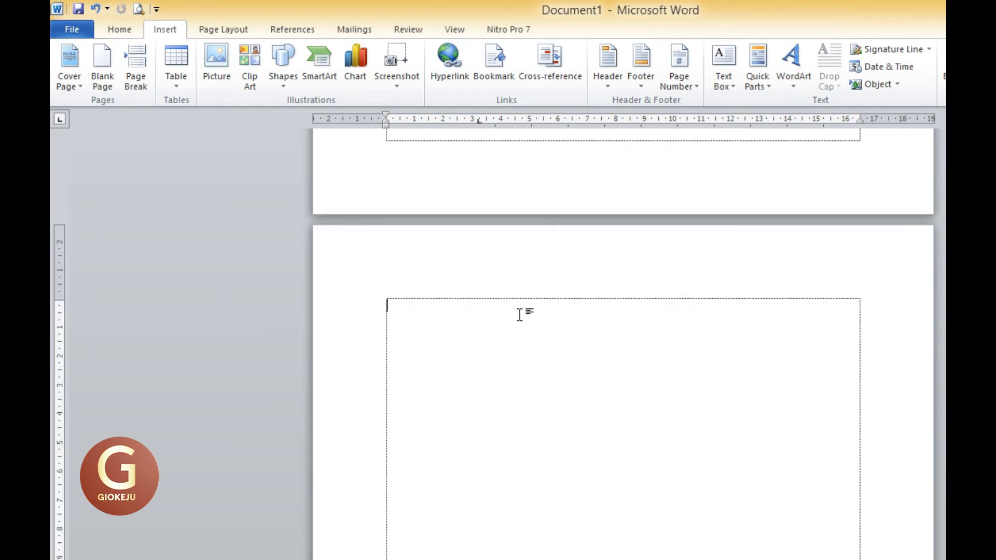
{"action": "right_click", "coordinate": [520, 315]}
{"action": "left_click", "coordinate": [430, 377]}
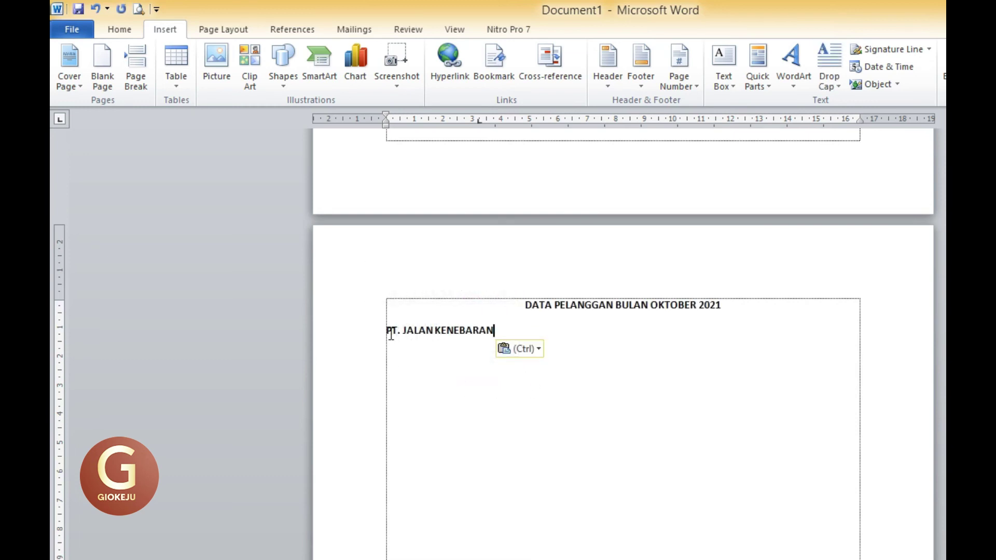
{"action": "left_click", "coordinate": [121, 30]}
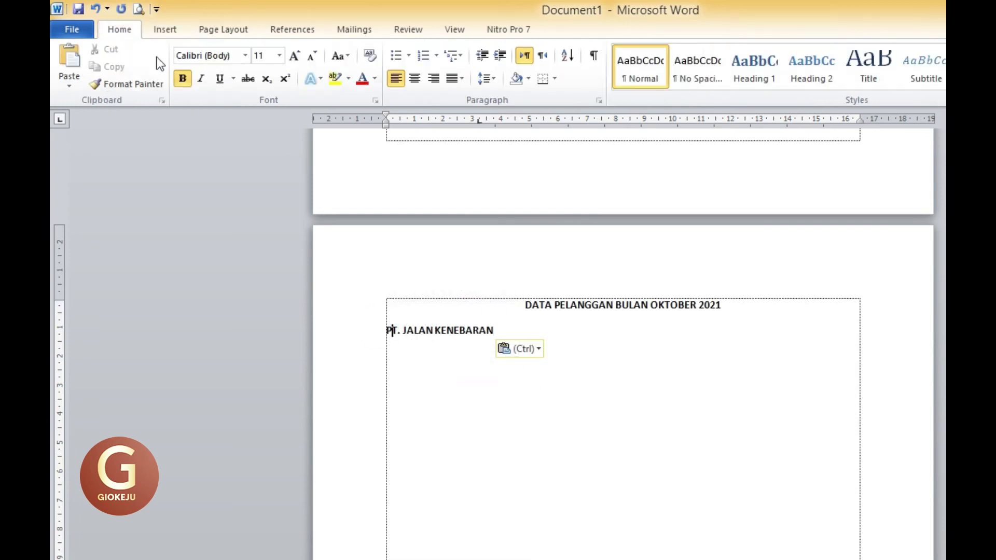
{"action": "left_click", "coordinate": [414, 79]}
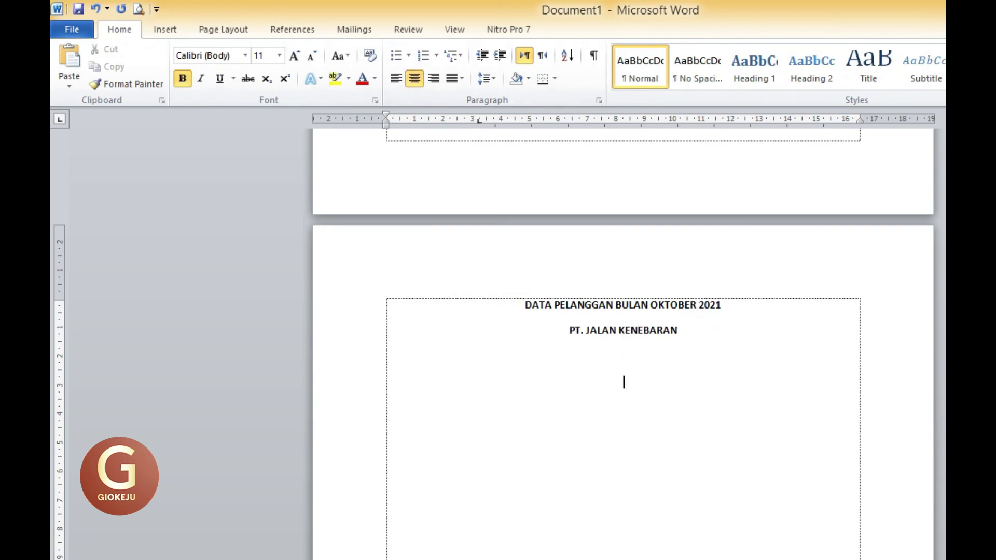
Step: Insert the Tabular List quick table from the Quick Tables gallery
{"action": "left_click", "coordinate": [170, 31]}
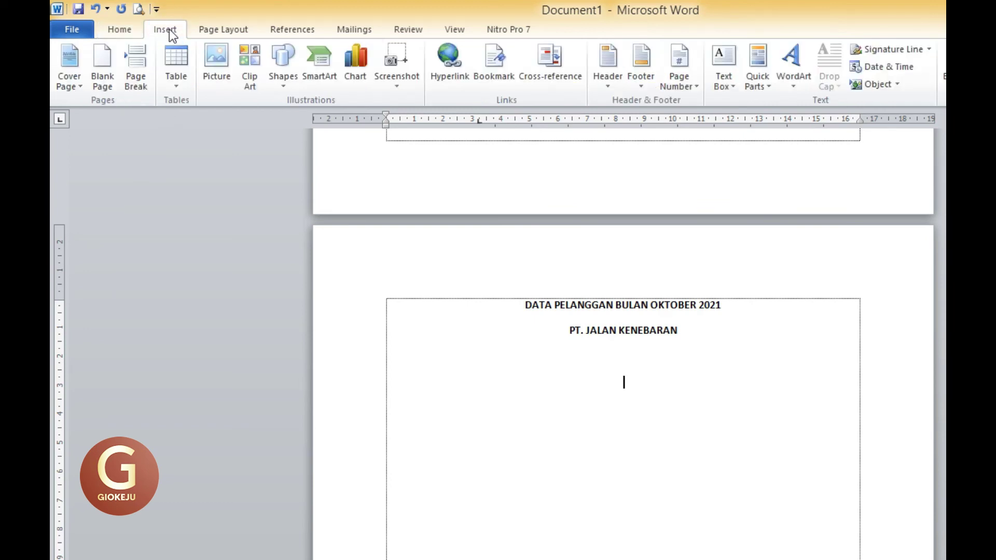
{"action": "left_click", "coordinate": [176, 86]}
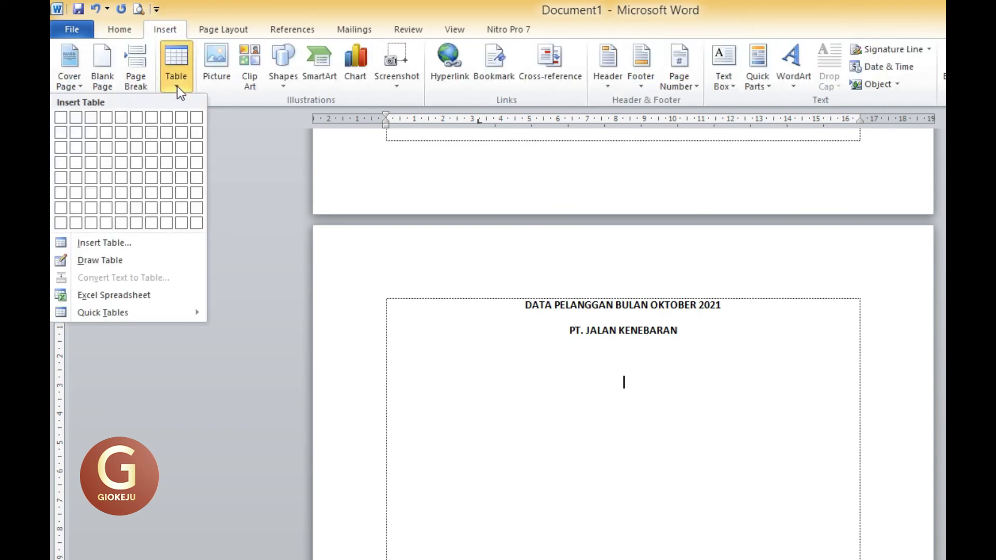
{"action": "mouse_move", "coordinate": [103, 312]}
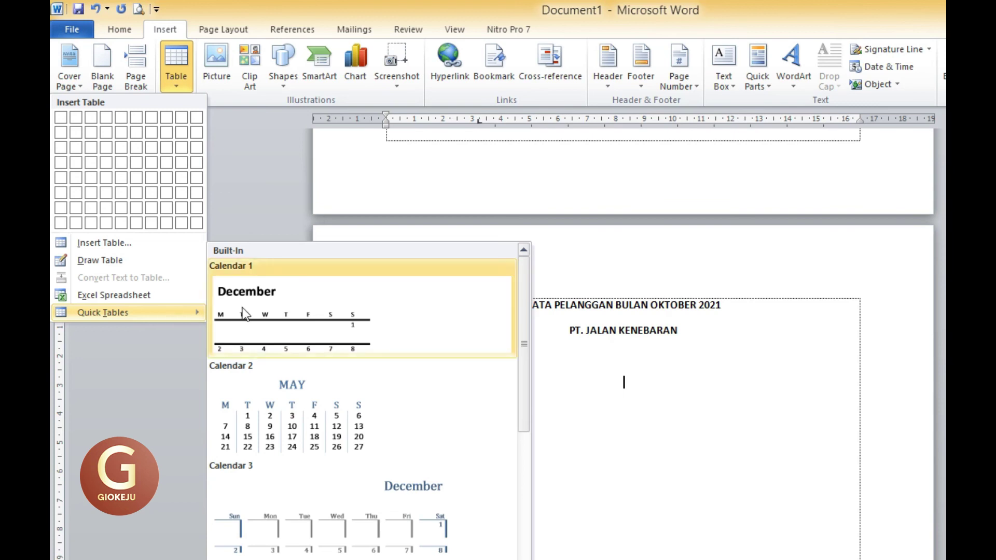
{"action": "left_click", "coordinate": [523, 306]}
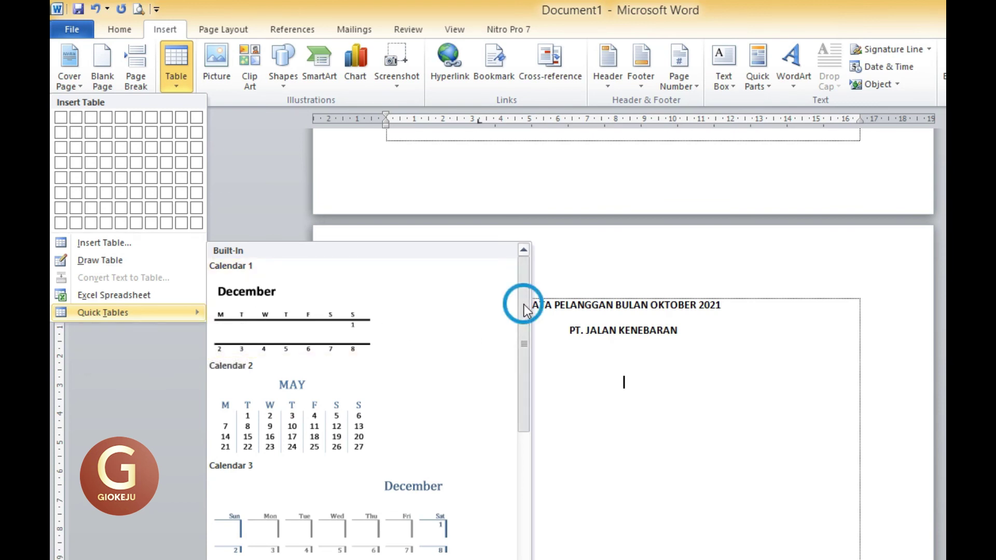
{"action": "left_click_drag", "start_coordinate": [524, 306], "coordinate": [521, 348]}
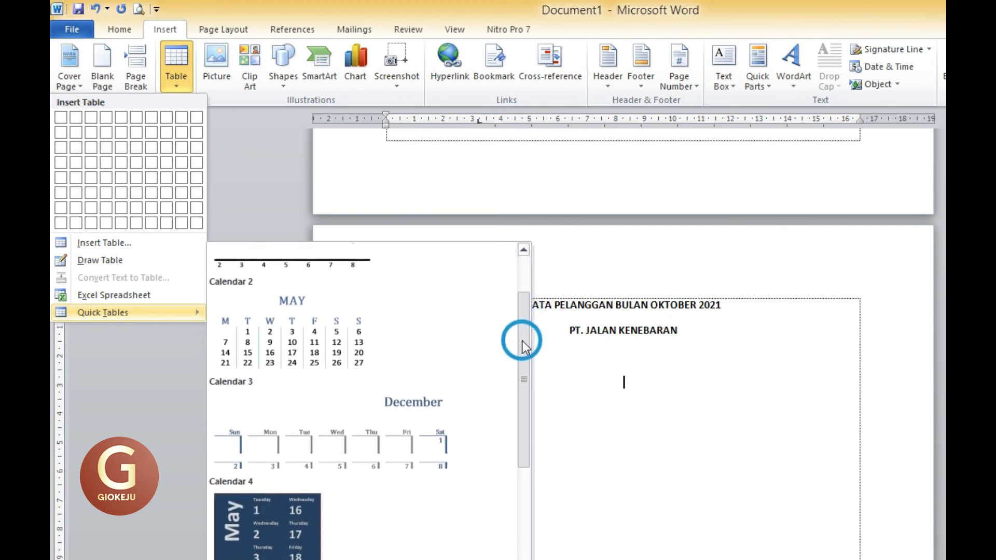
{"action": "left_click_drag", "start_coordinate": [521, 348], "coordinate": [525, 524]}
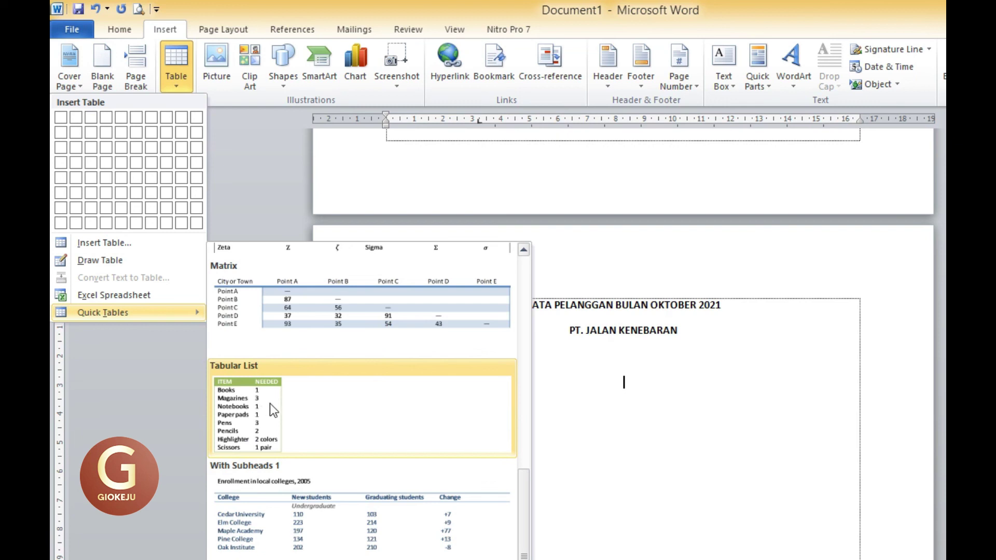
{"action": "left_click", "coordinate": [280, 413]}
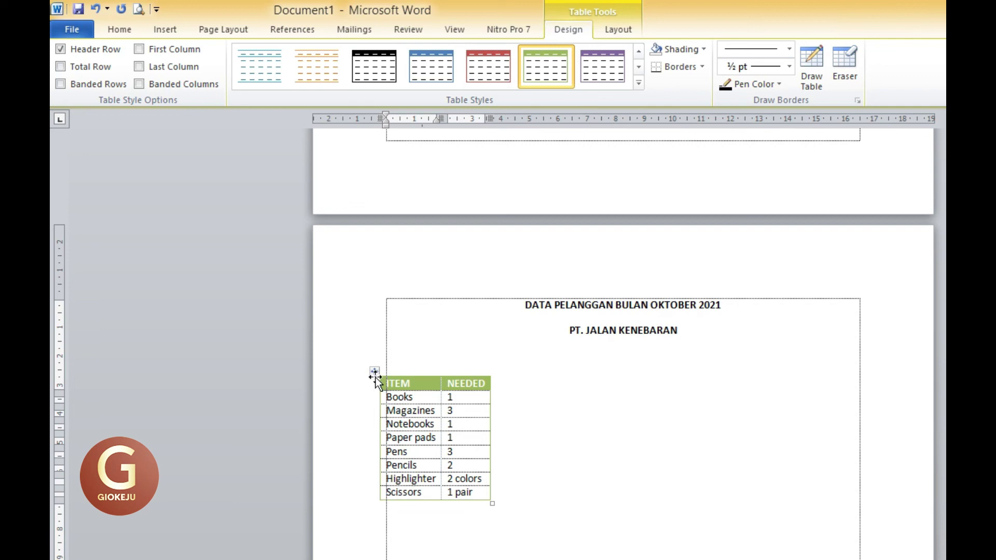
Step: Rename the quick table headers ITEM and NEEDED to NAMA BARANG and KEBUTUHAN BANRANG
{"action": "left_click_drag", "start_coordinate": [410, 383], "coordinate": [385, 383]}
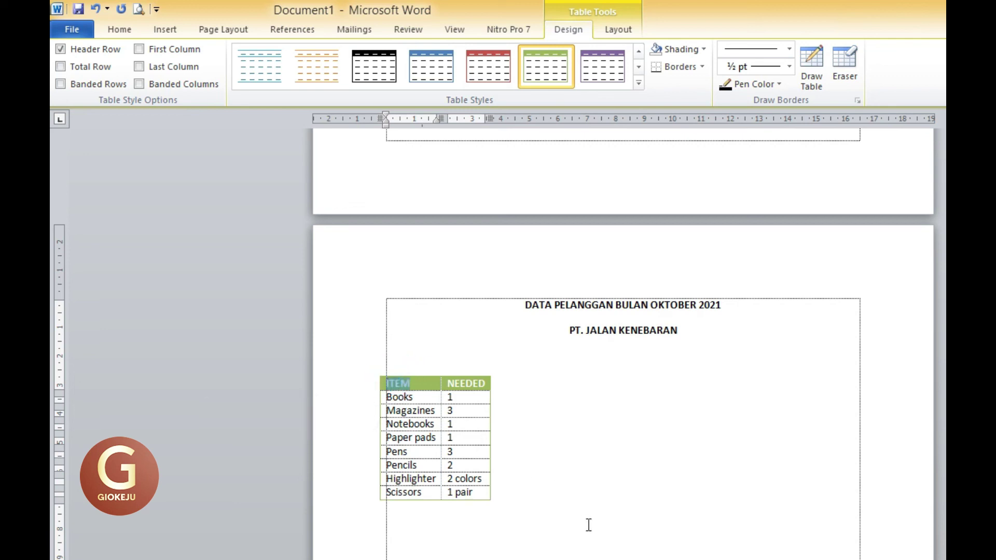
{"action": "type", "text": "NAMA BA"}
{"action": "type", "text": "RANG"}
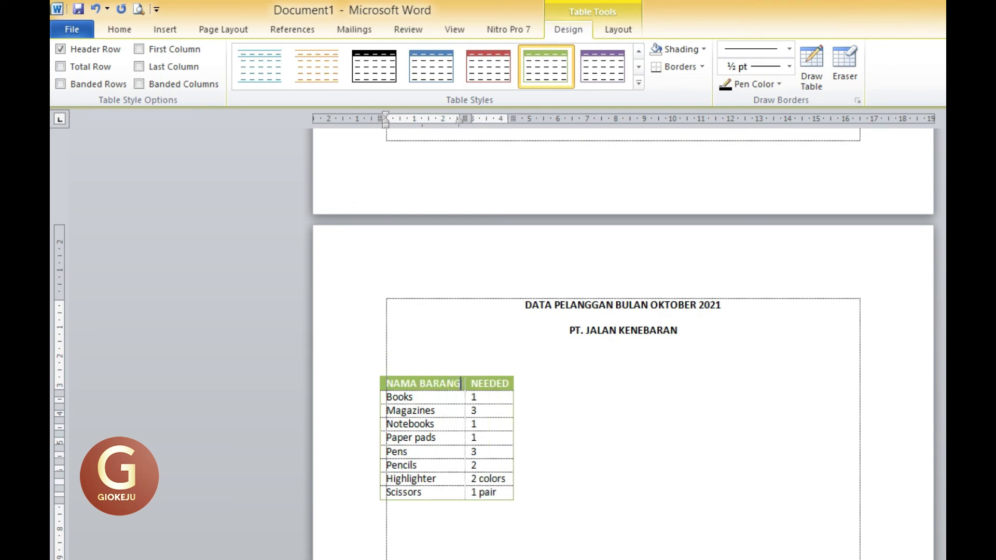
{"action": "left_click_drag", "start_coordinate": [509, 385], "coordinate": [478, 388]}
{"action": "type", "text": "KEBUTUHAN"}
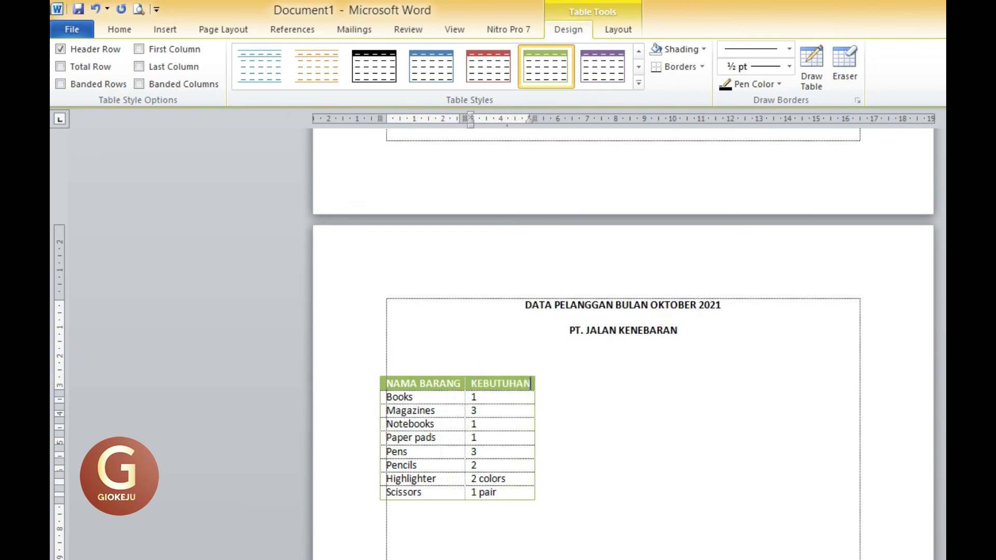
{"action": "type", "text": " BANRANG"}
{"action": "mouse_move", "coordinate": [492, 468]}
{"action": "mouse_move", "coordinate": [482, 435]}
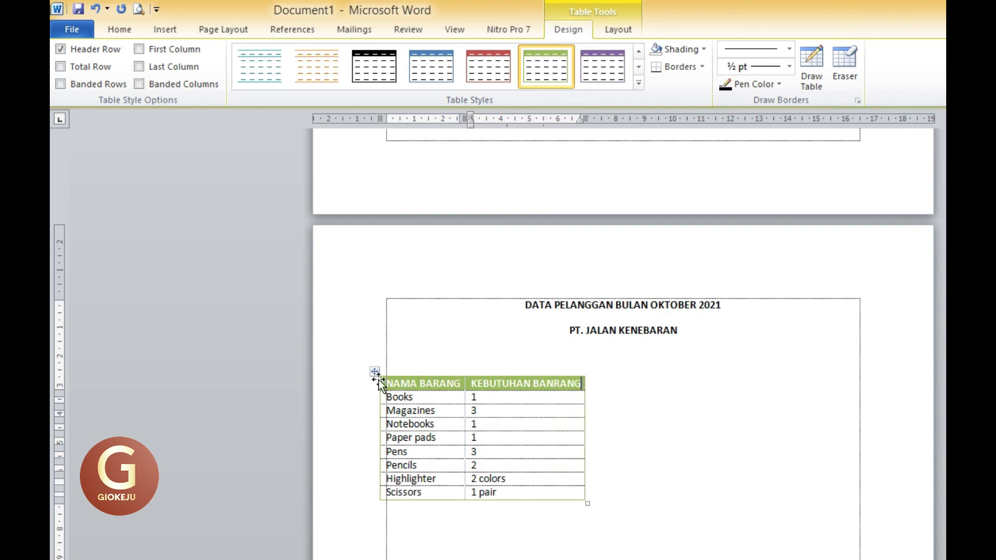
Step: Move the table to the centre under the title, then leave the table
{"action": "left_click_drag", "start_coordinate": [373, 373], "coordinate": [497, 374]}
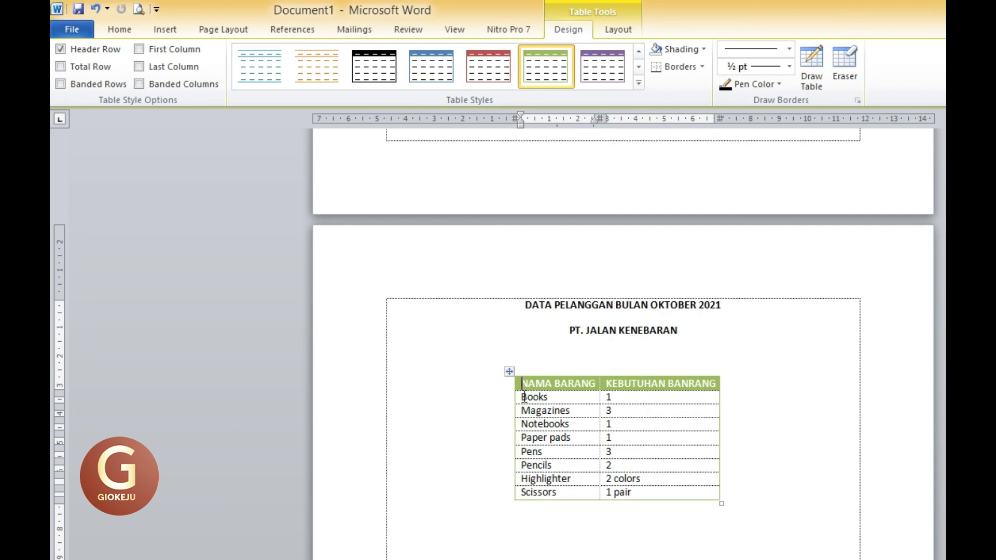
{"action": "left_click_drag", "start_coordinate": [520, 397], "coordinate": [553, 401]}
{"action": "left_click", "coordinate": [570, 411]}
{"action": "left_click", "coordinate": [622, 397]}
{"action": "left_click", "coordinate": [615, 548]}
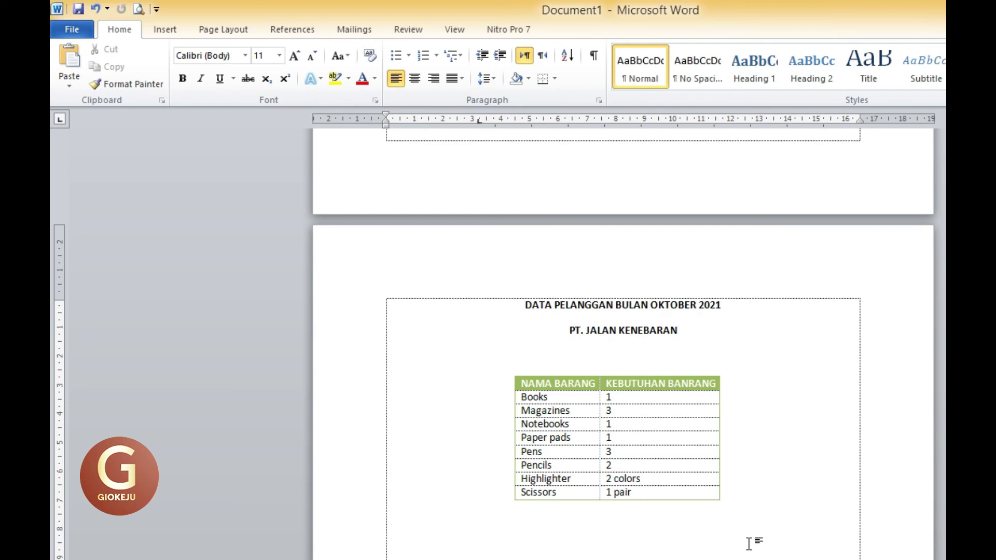
{"action": "left_click", "coordinate": [165, 32]}
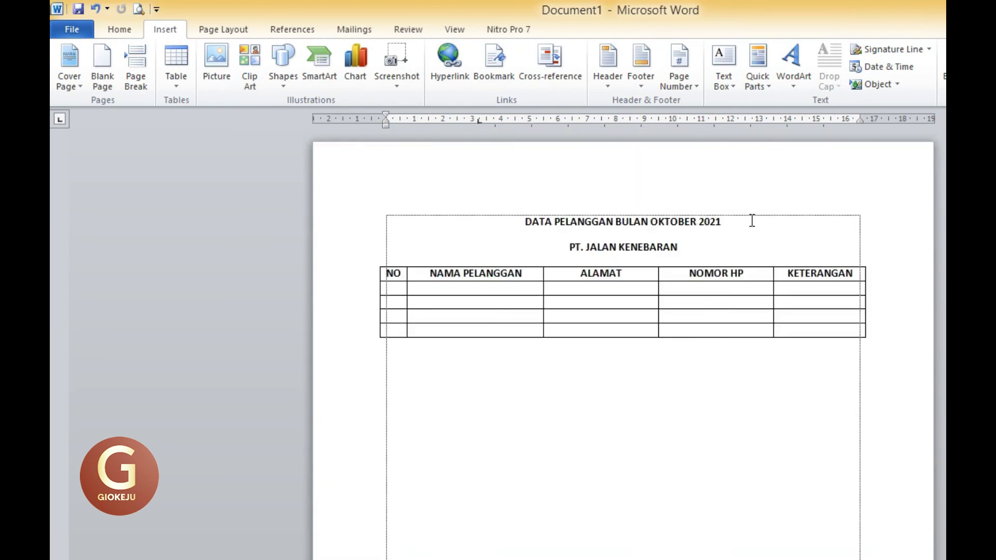
{"action": "left_click", "coordinate": [752, 220]}
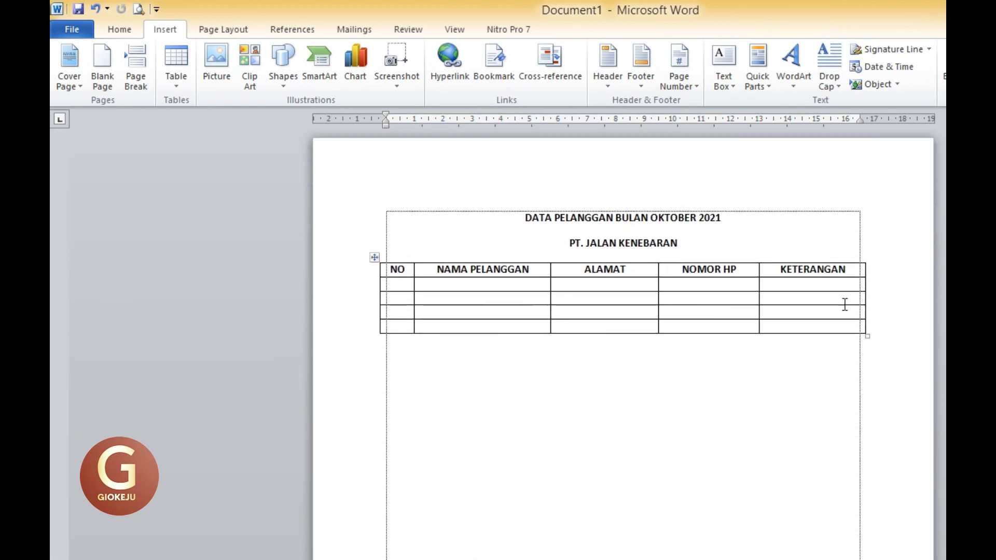
{"action": "left_click", "coordinate": [793, 311]}
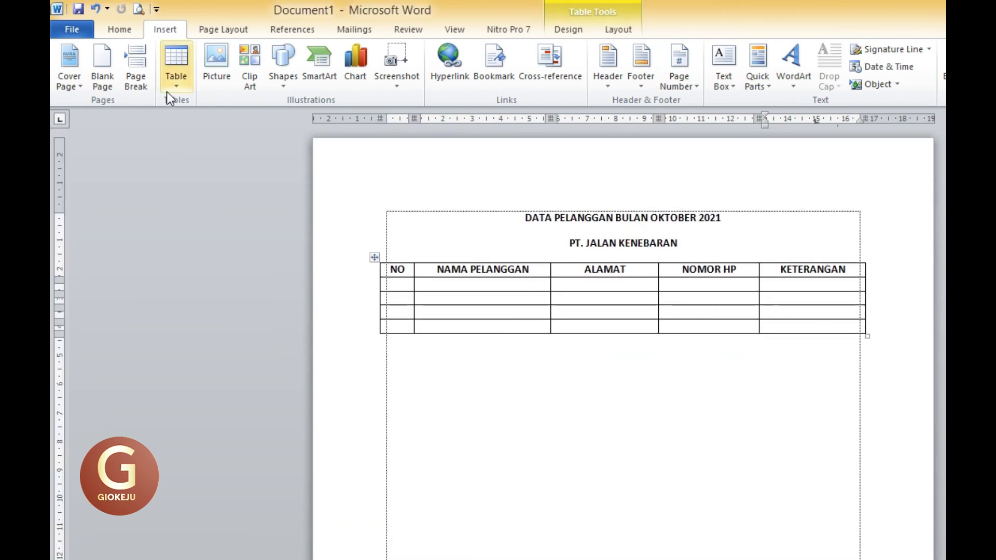
{"action": "scroll", "coordinate": [623, 342], "scroll_direction": "down", "scroll_amount": 3}
{"action": "scroll", "coordinate": [623, 342], "scroll_direction": "down", "scroll_amount": 10}
{"action": "scroll", "coordinate": [622, 342], "scroll_direction": "down", "scroll_amount": 4}
{"action": "scroll", "coordinate": [830, 306], "scroll_direction": "down", "scroll_amount": 1}
{"action": "scroll", "coordinate": [829, 306], "scroll_direction": "down", "scroll_amount": 1}
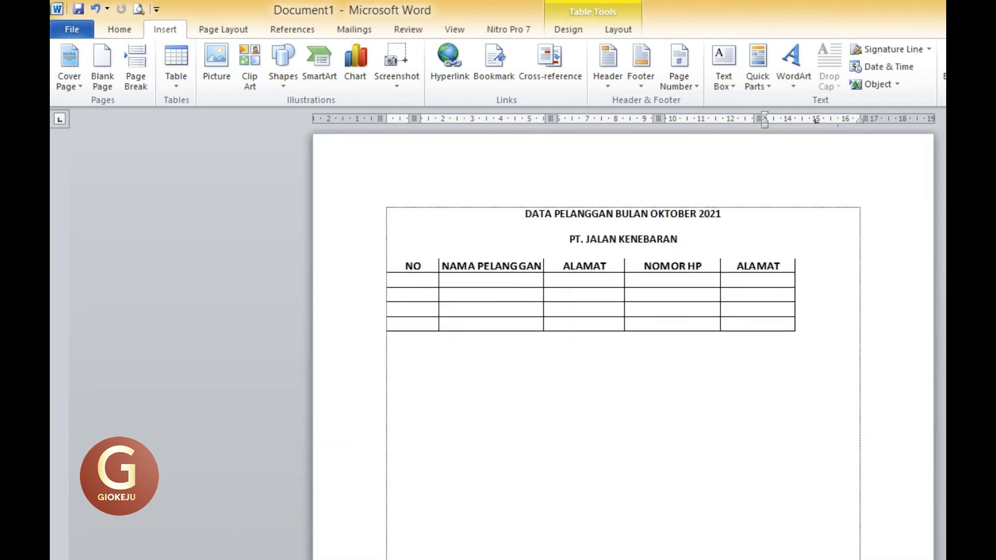
{"action": "left_click", "coordinate": [822, 295]}
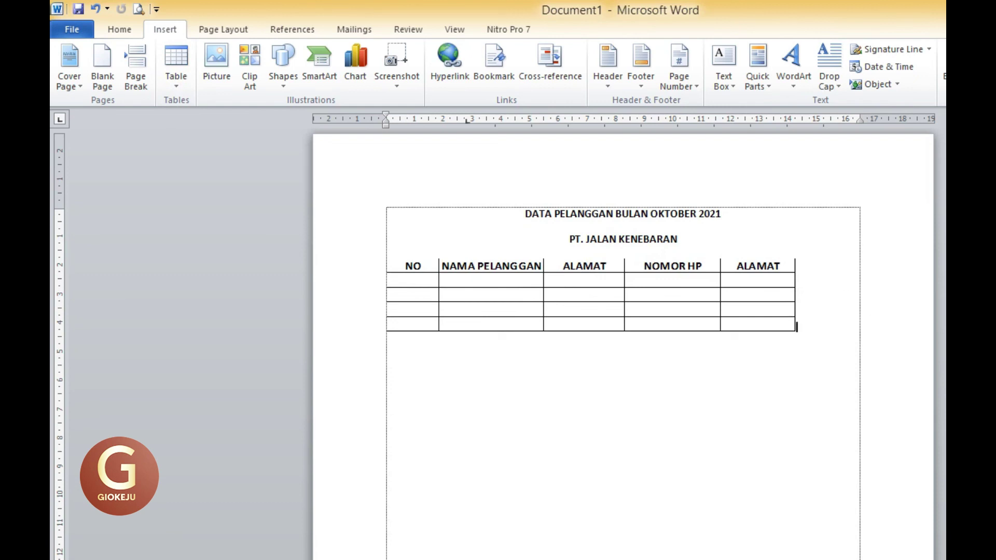
{"action": "scroll", "coordinate": [622, 342], "scroll_direction": "down", "scroll_amount": 5}
{"action": "scroll", "coordinate": [622, 343], "scroll_direction": "down", "scroll_amount": 15}
{"action": "scroll", "coordinate": [623, 342], "scroll_direction": "down", "scroll_amount": 3}
{"action": "scroll", "coordinate": [622, 342], "scroll_direction": "down", "scroll_amount": 3}
{"action": "scroll", "coordinate": [622, 342], "scroll_direction": "down", "scroll_amount": 1}
{"action": "left_click", "coordinate": [753, 388]}
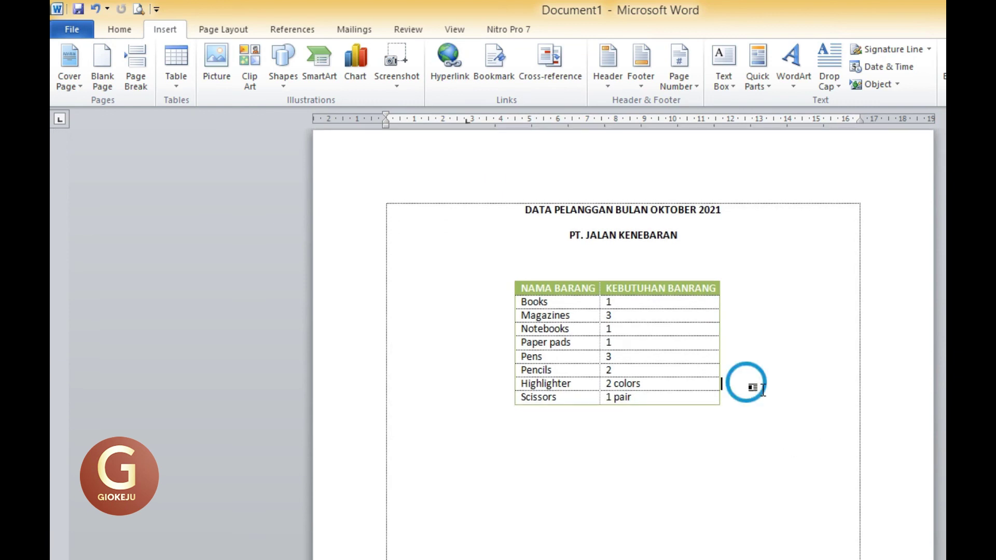